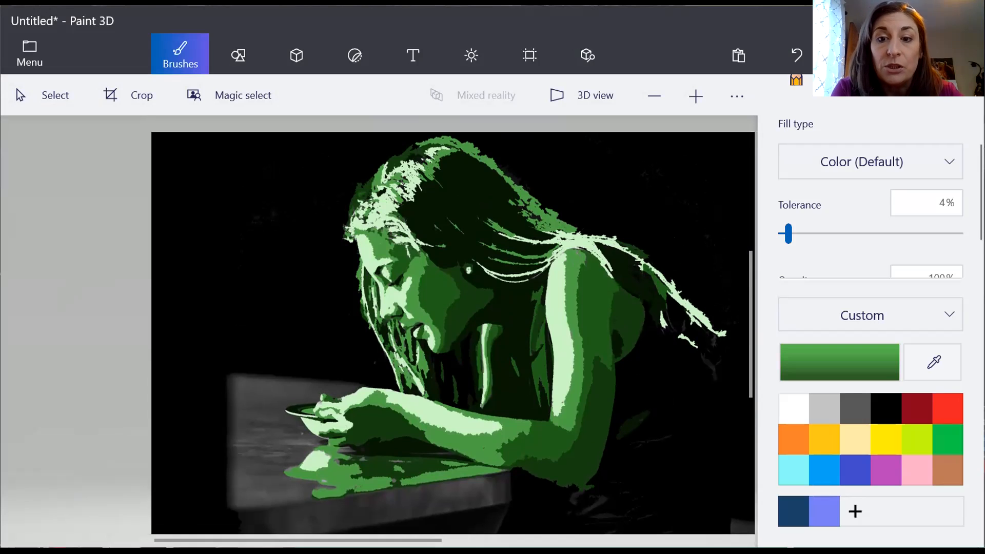
{"action": "left_click", "coordinate": [468, 322]}
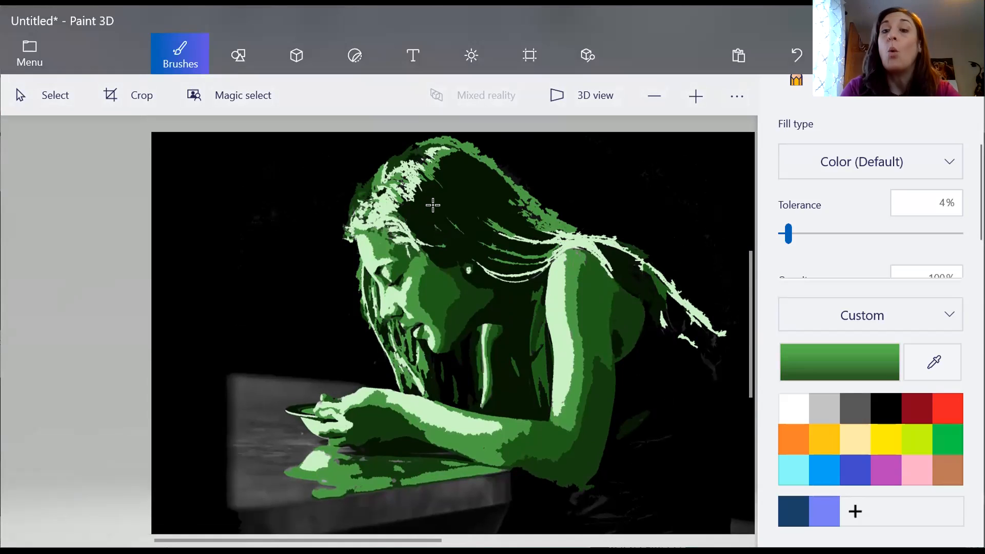
{"action": "left_click", "coordinate": [847, 372]}
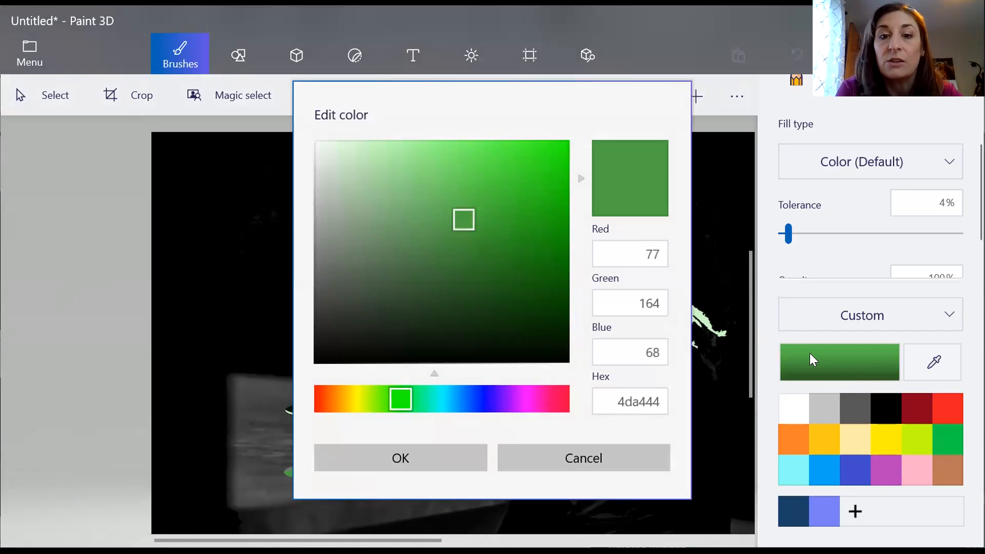
{"action": "left_click_drag", "start_coordinate": [464, 221], "coordinate": [408, 149]}
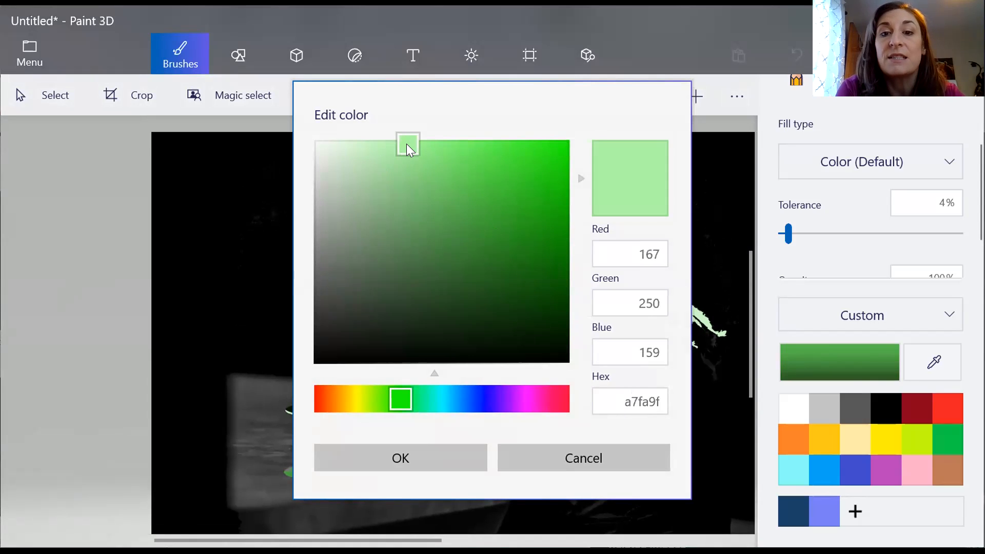
{"action": "left_click", "coordinate": [561, 458]}
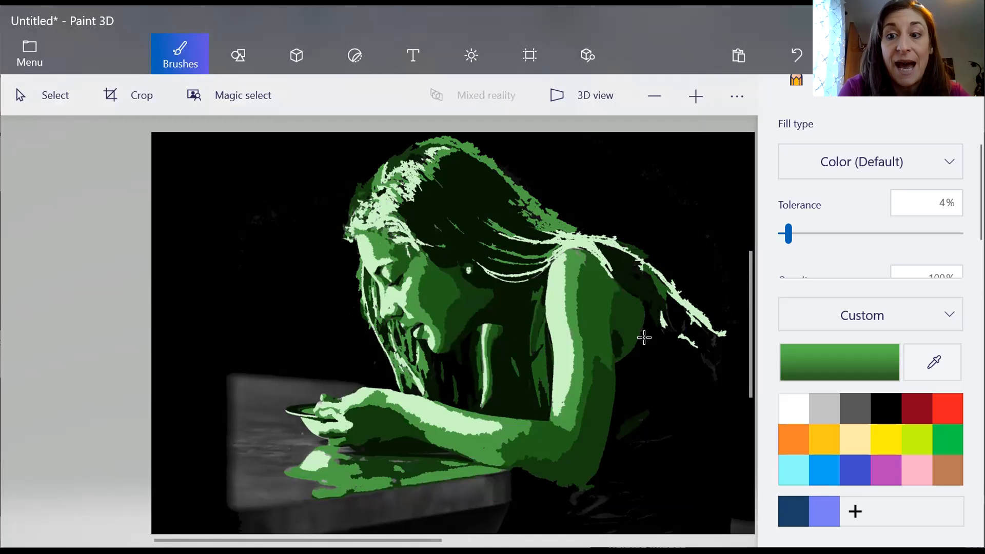
{"action": "left_click", "coordinate": [844, 349]}
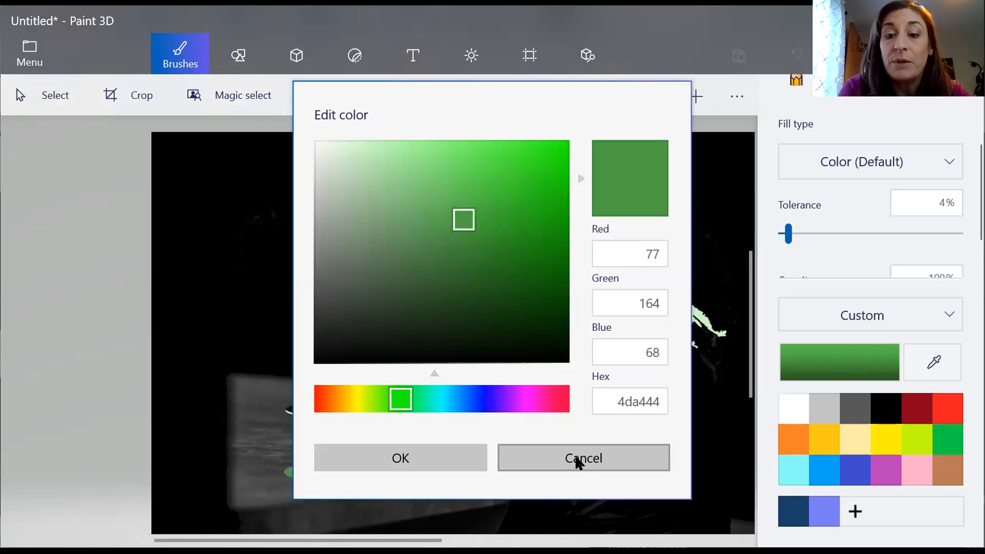
{"action": "left_click", "coordinate": [578, 459]}
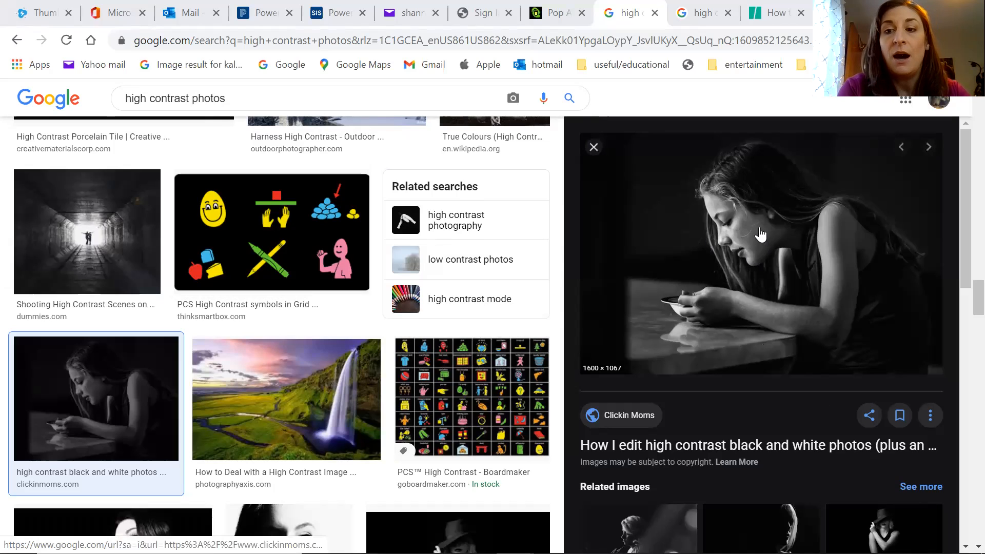
- Close the open photo preview, browse the "high contrast photos" image results, and preview the Pinterest close-up of a half-shadowed face
{"action": "left_click", "coordinate": [593, 148]}
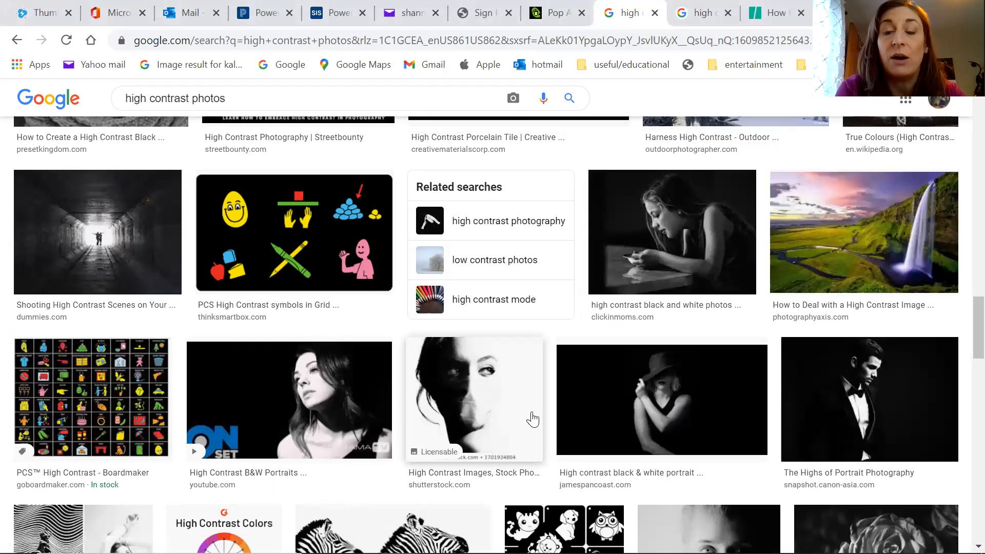
{"action": "scroll", "coordinate": [533, 419], "scroll_direction": "up", "scroll_amount": 10}
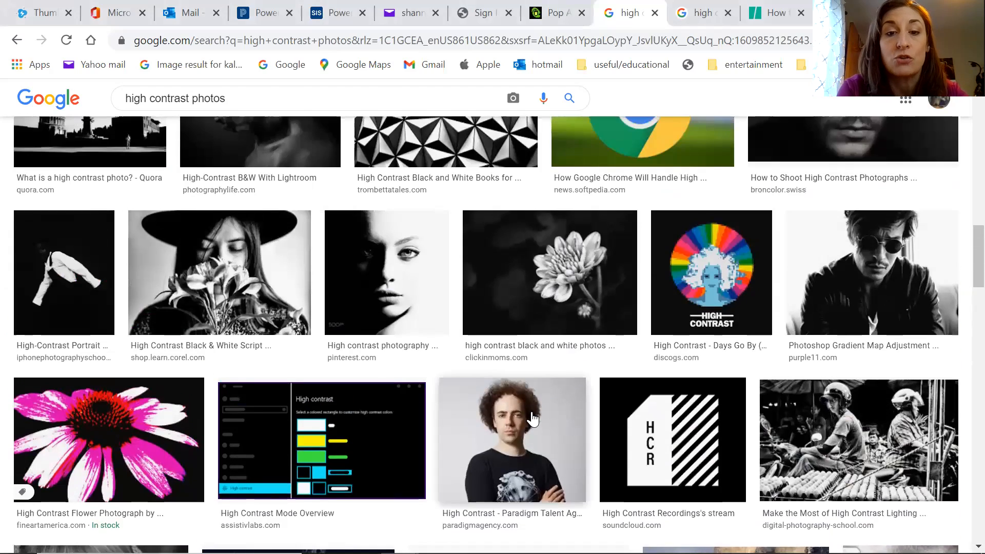
{"action": "scroll", "coordinate": [532, 419], "scroll_direction": "up", "scroll_amount": 9}
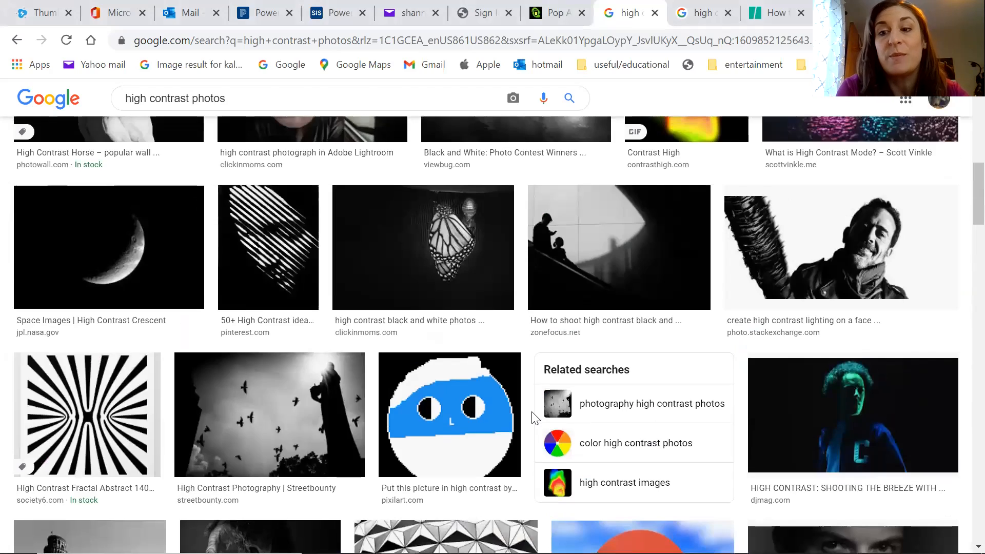
{"action": "scroll", "coordinate": [533, 417], "scroll_direction": "up", "scroll_amount": 9}
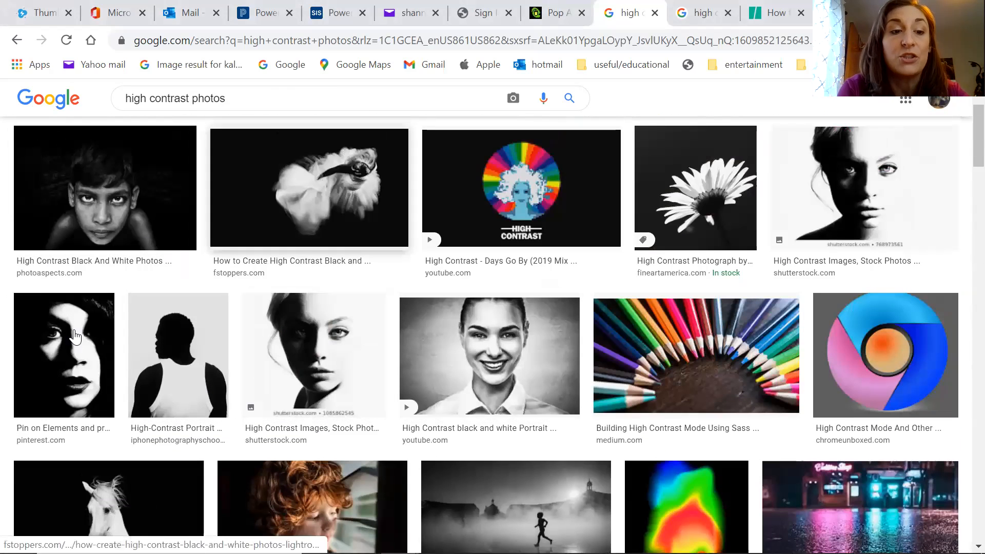
{"action": "left_click", "coordinate": [75, 337]}
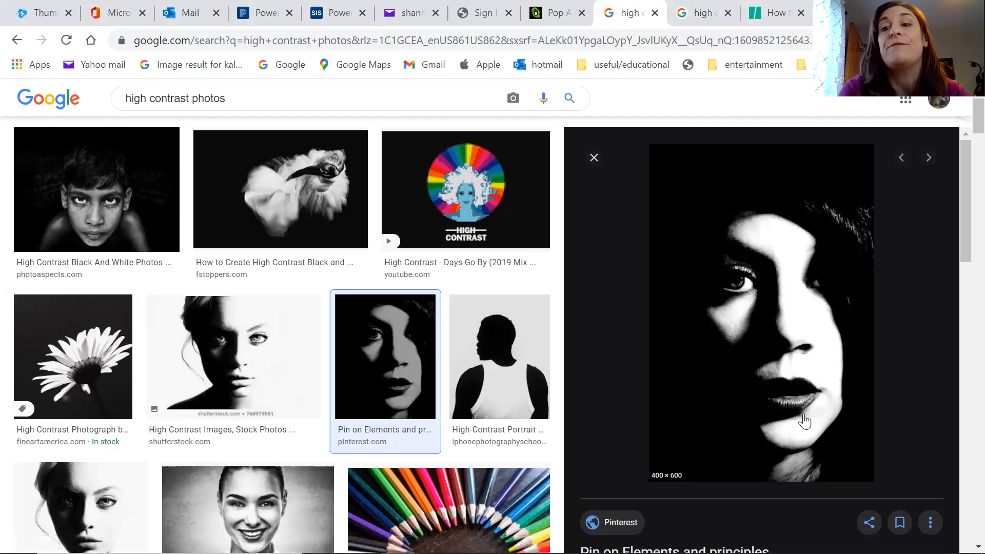
{"action": "left_click", "coordinate": [594, 159]}
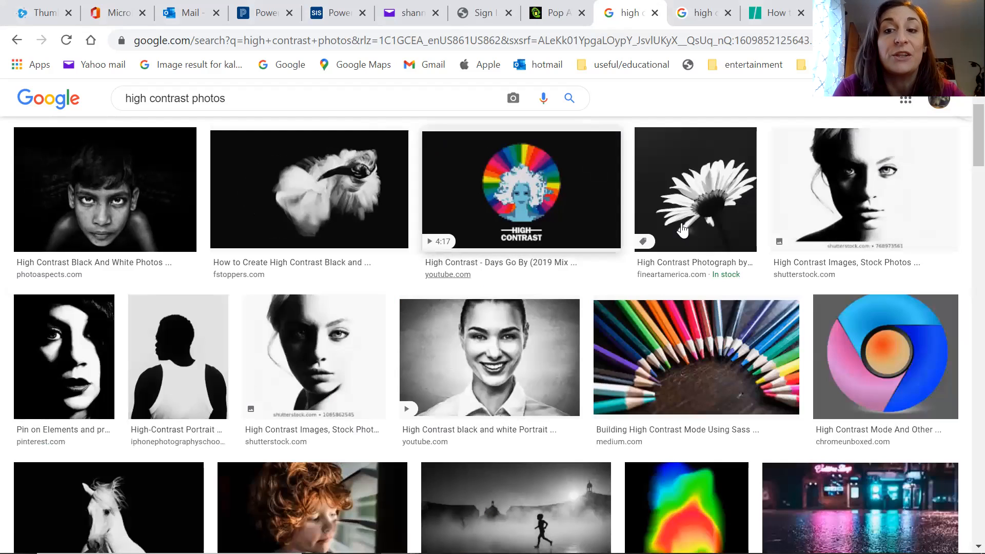
- Preview the Shutterstock close-up portrait and the YouTube black-and-white portrait of a smiling woman to compare their contrast
{"action": "scroll", "coordinate": [271, 283], "scroll_direction": "down", "scroll_amount": 2}
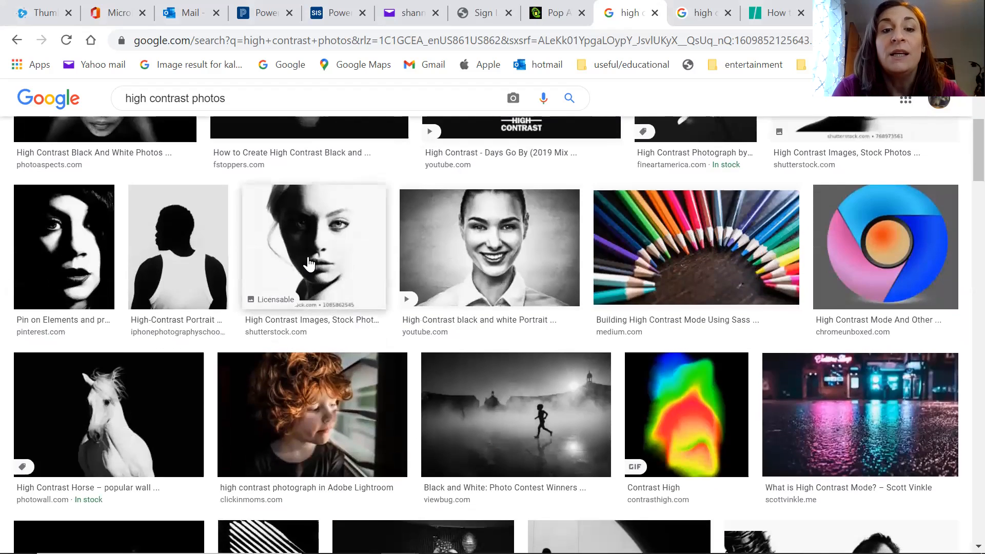
{"action": "left_click", "coordinate": [308, 264]}
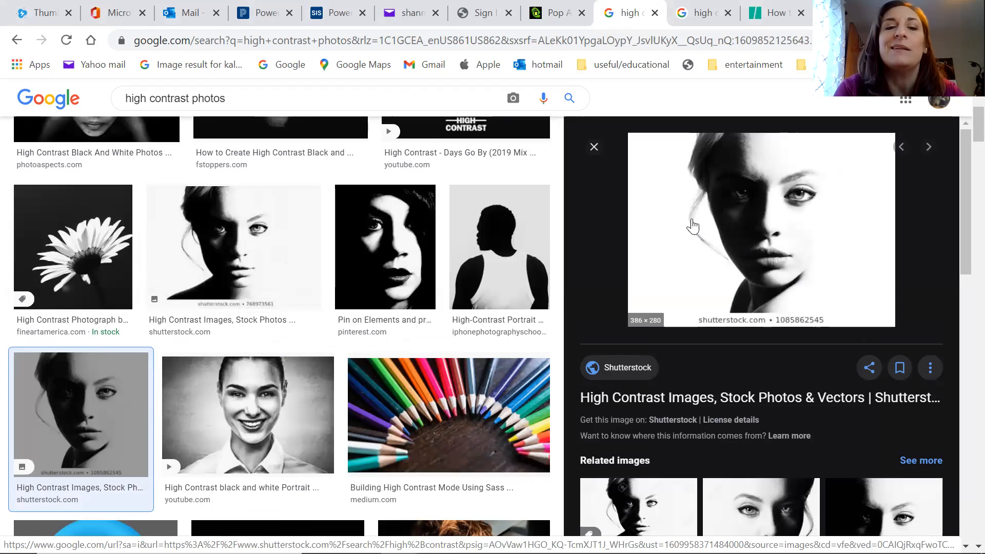
{"action": "left_click", "coordinate": [594, 147]}
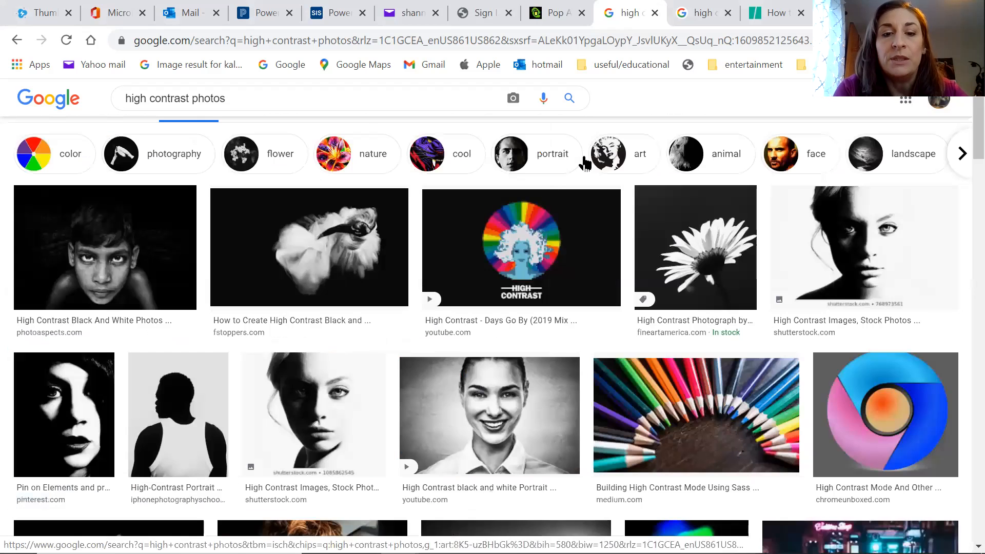
{"action": "left_click", "coordinate": [506, 403]}
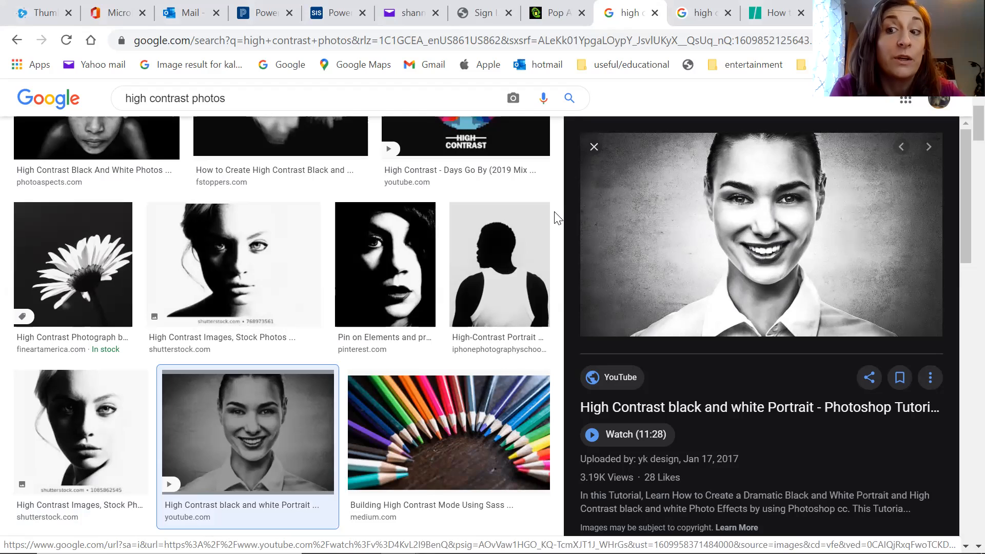
{"action": "left_click", "coordinate": [594, 149]}
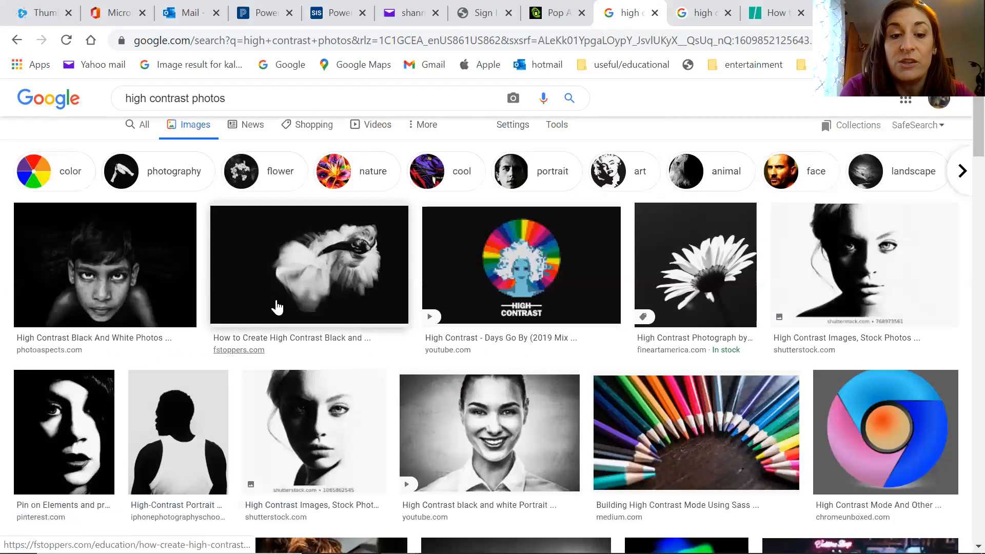
- Look through the top rows of the high contrast photo results for images with strong shadows and highlights
{"action": "scroll", "coordinate": [464, 276], "scroll_direction": "down", "scroll_amount": 1}
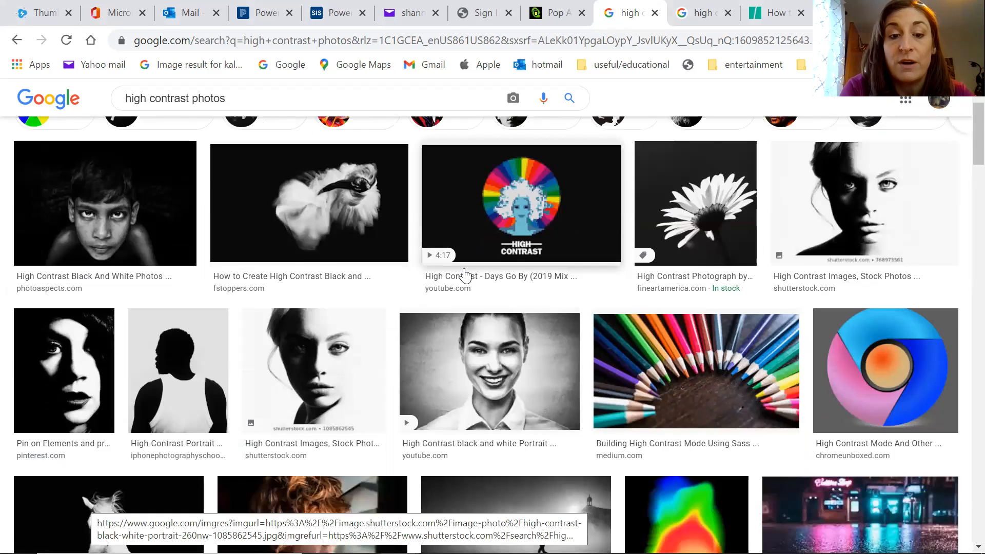
{"action": "scroll", "coordinate": [466, 274], "scroll_direction": "down", "scroll_amount": 4}
{"action": "scroll", "coordinate": [465, 274], "scroll_direction": "up", "scroll_amount": 6}
{"action": "left_click", "coordinate": [248, 108]}
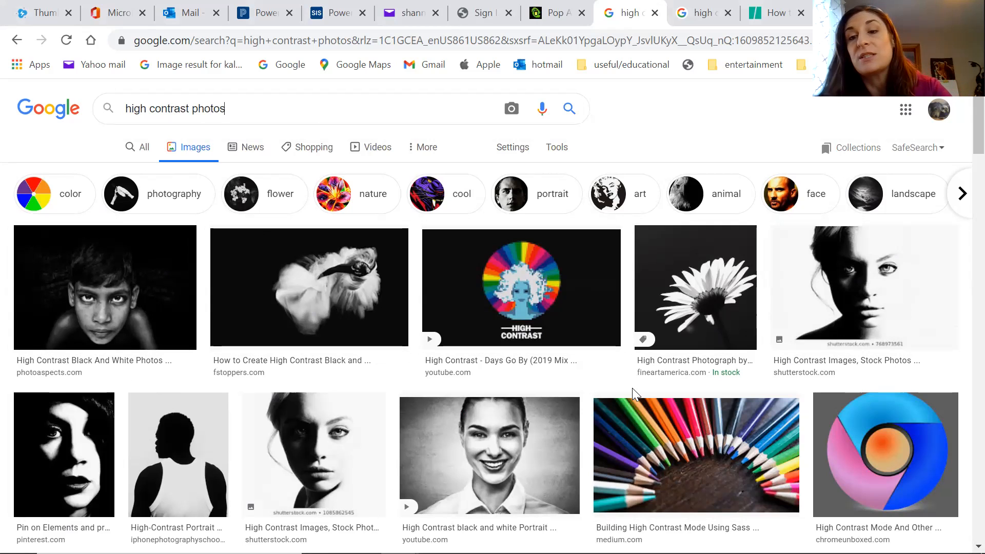
{"action": "scroll", "coordinate": [632, 387], "scroll_direction": "down", "scroll_amount": 3}
{"action": "scroll", "coordinate": [632, 388], "scroll_direction": "up", "scroll_amount": 3}
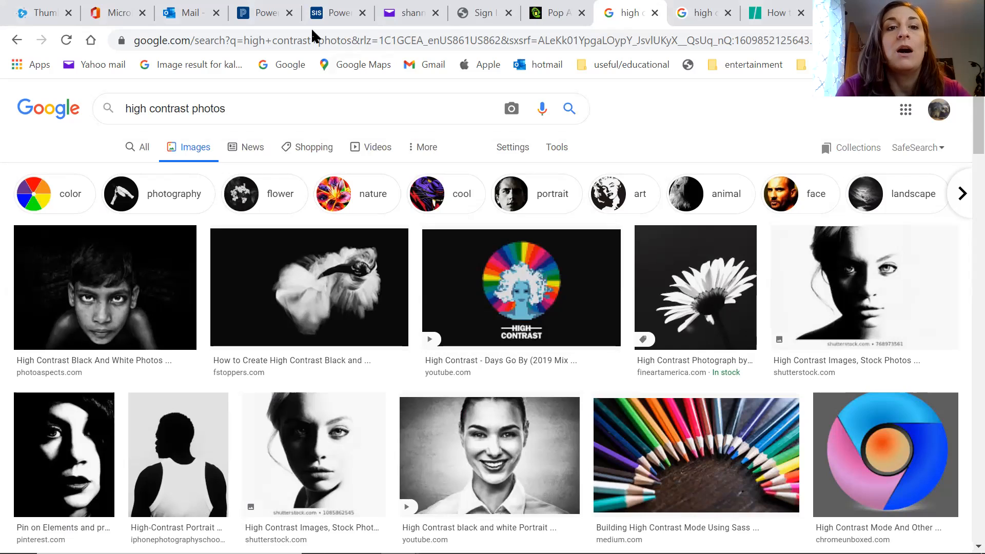
- Switch to the PowerSchool class page and review the Week 16 Paint 3D, Do Now 1/5/21, Contrast and vector portrait blocks
{"action": "left_click", "coordinate": [268, 21]}
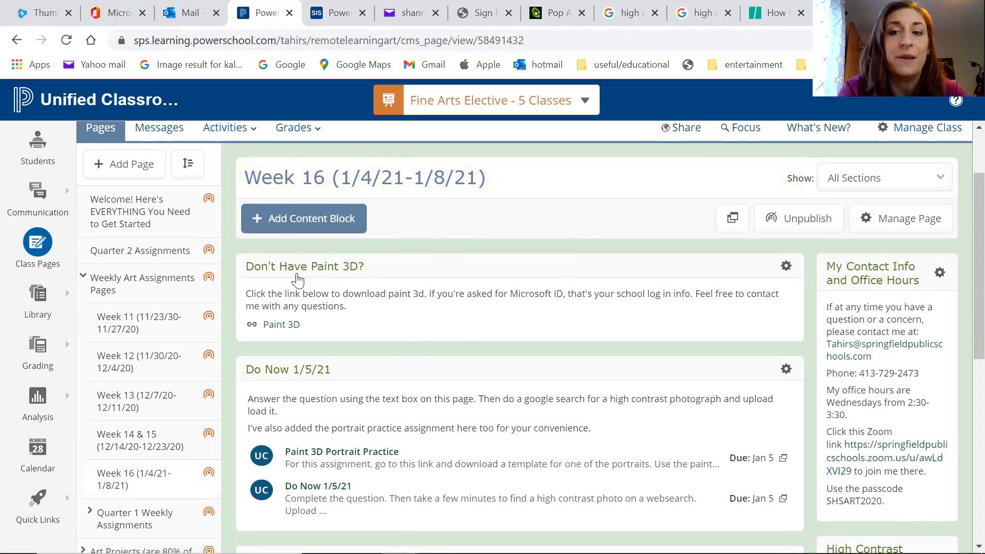
{"action": "scroll", "coordinate": [492, 296], "scroll_direction": "down", "scroll_amount": 1}
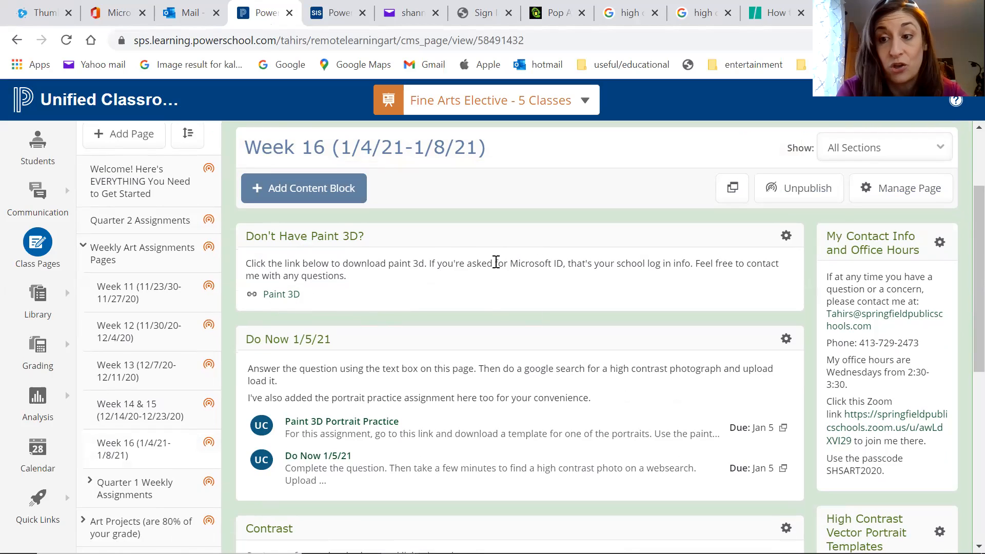
{"action": "scroll", "coordinate": [487, 300], "scroll_direction": "down", "scroll_amount": 4}
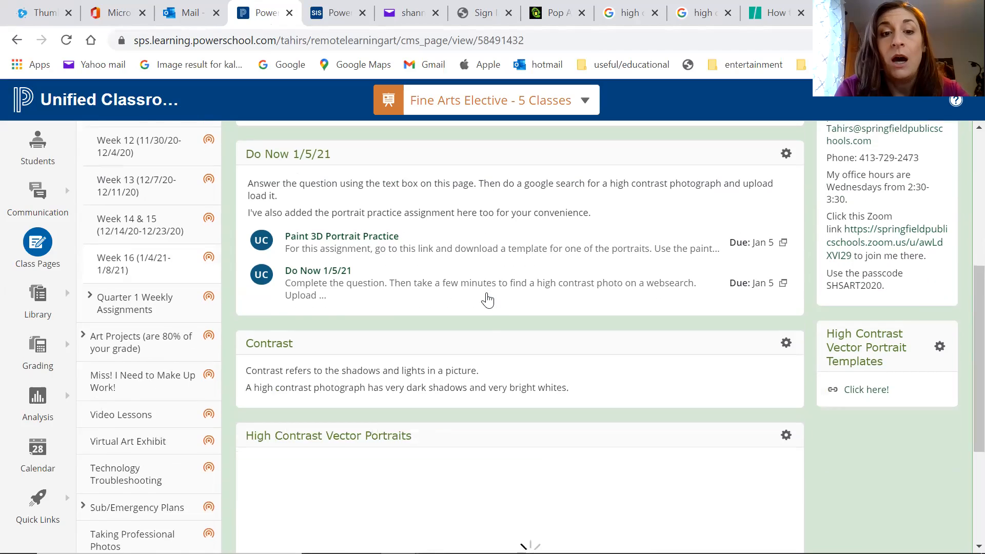
{"action": "scroll", "coordinate": [490, 299], "scroll_direction": "down", "scroll_amount": 1}
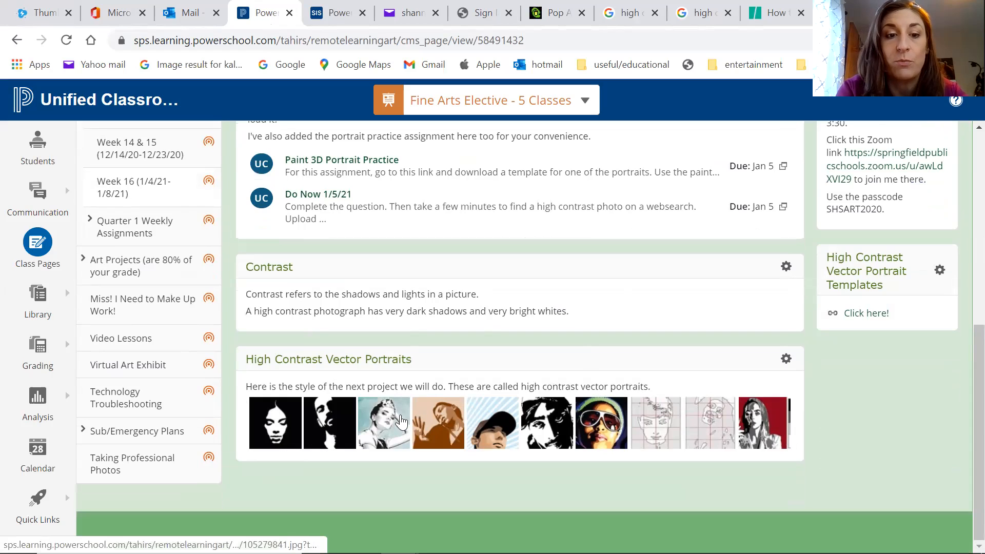
{"action": "scroll", "coordinate": [371, 281], "scroll_direction": "up", "scroll_amount": 7}
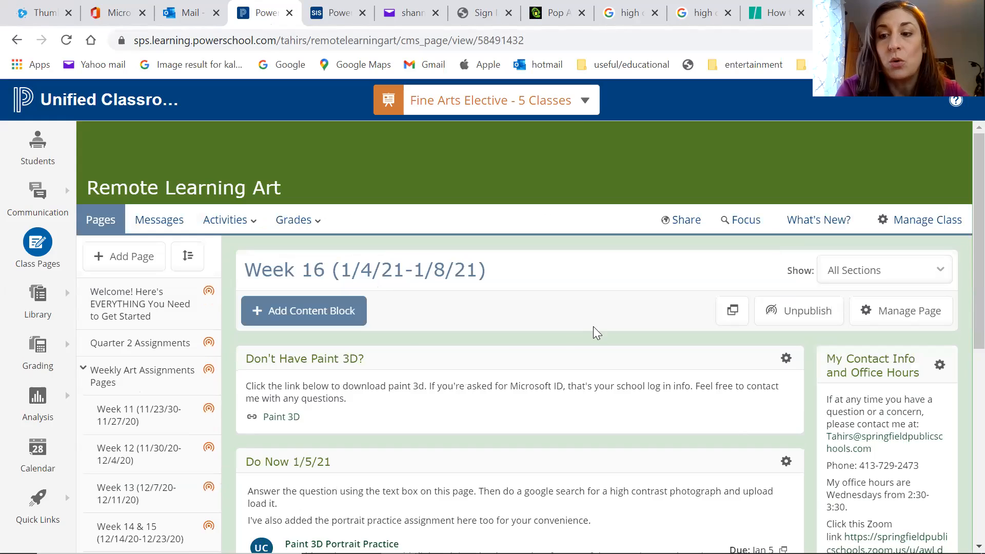
{"action": "scroll", "coordinate": [593, 326], "scroll_direction": "down", "scroll_amount": 3}
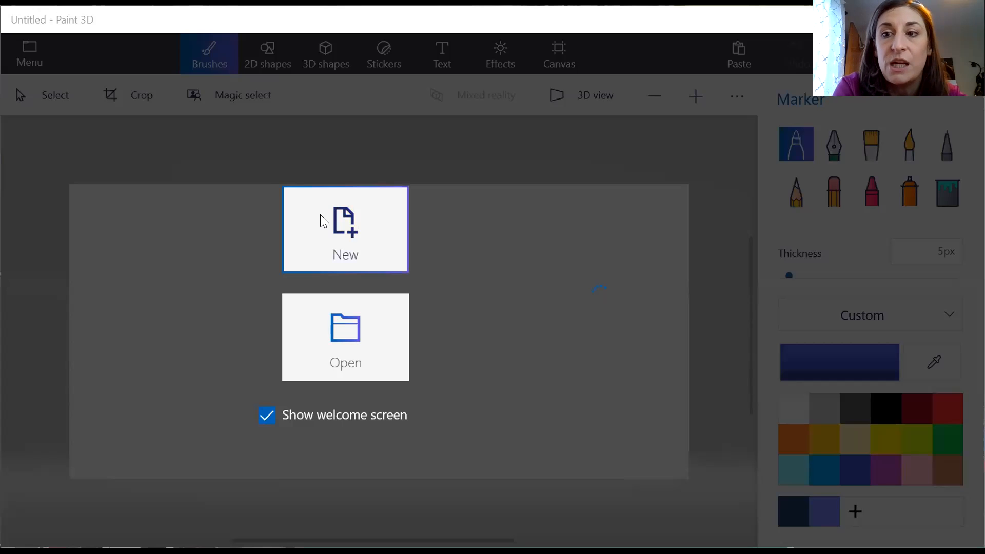
- Start a new Paint 3D project and open the "high contrast" image from the Desktop
{"action": "left_click", "coordinate": [323, 220]}
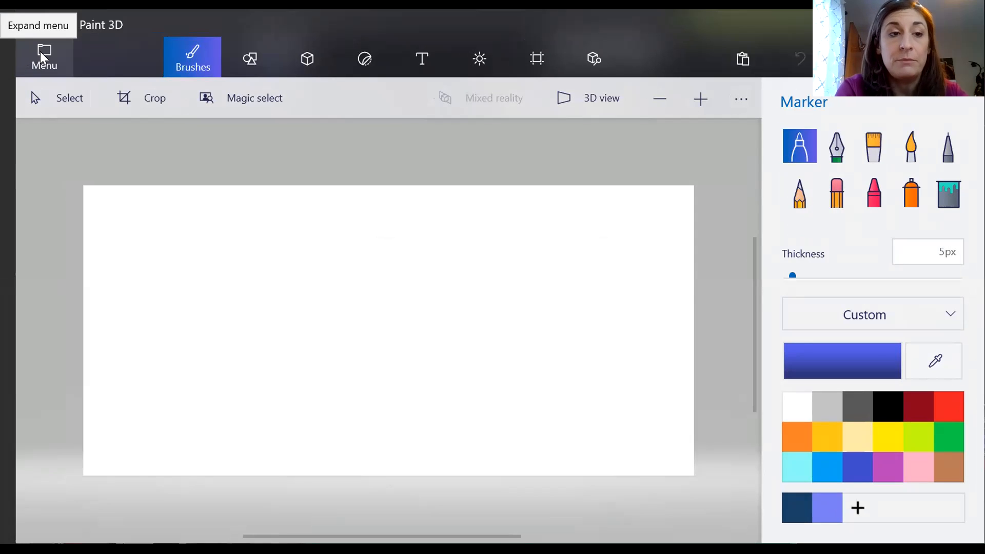
{"action": "left_click", "coordinate": [29, 65]}
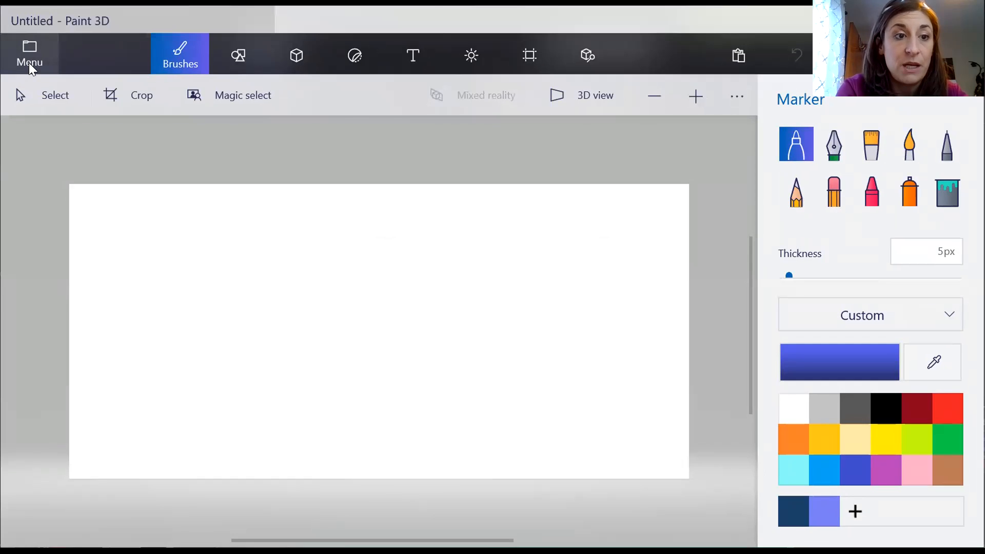
{"action": "left_click", "coordinate": [65, 193]}
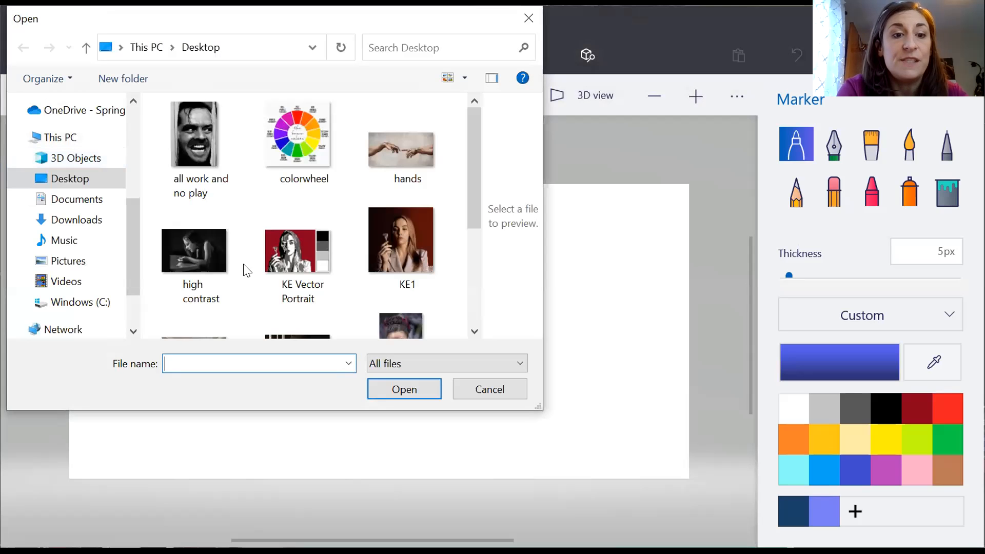
{"action": "left_click", "coordinate": [193, 258]}
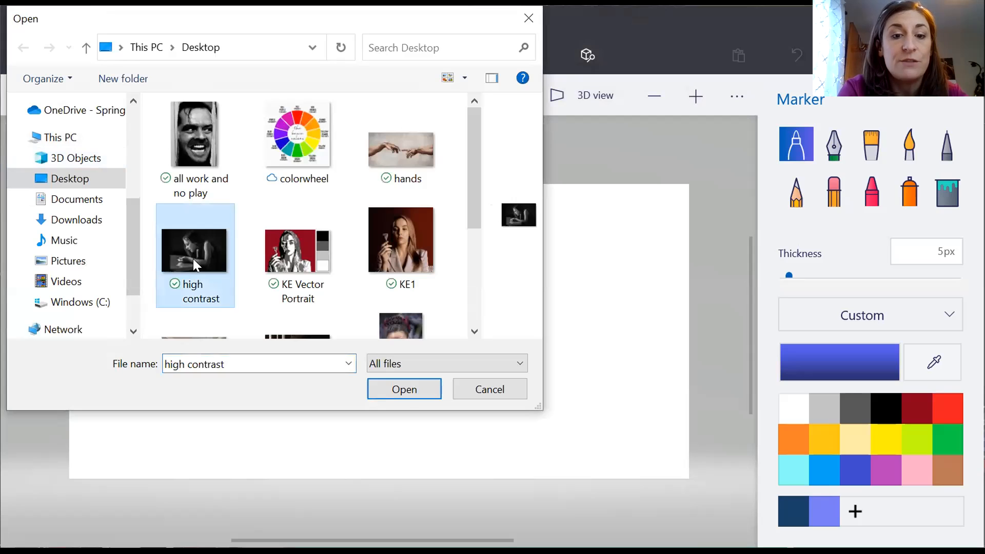
{"action": "left_click", "coordinate": [403, 390]}
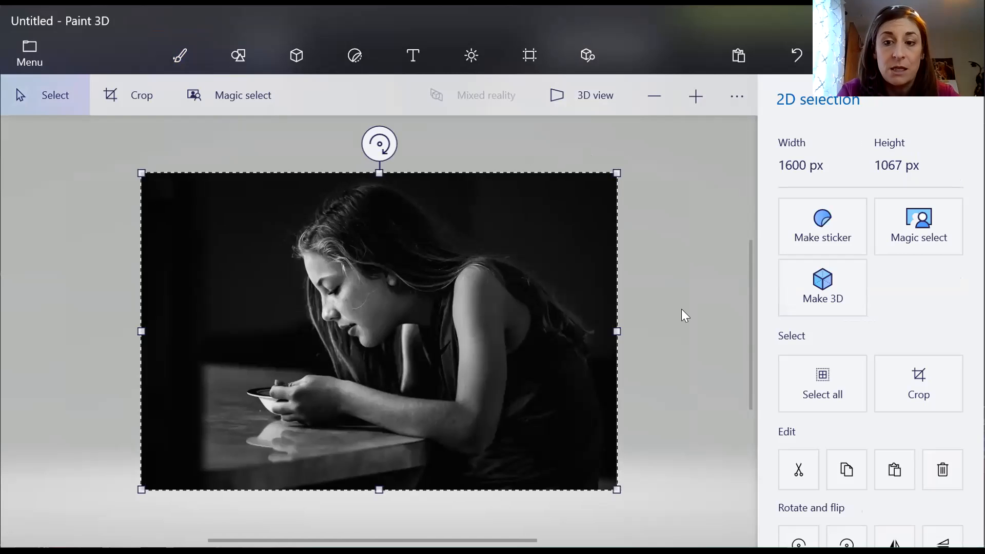
- Select the Fill tool from the brushes and bring its tolerance and opacity settings into view
{"action": "key", "text": "b"}
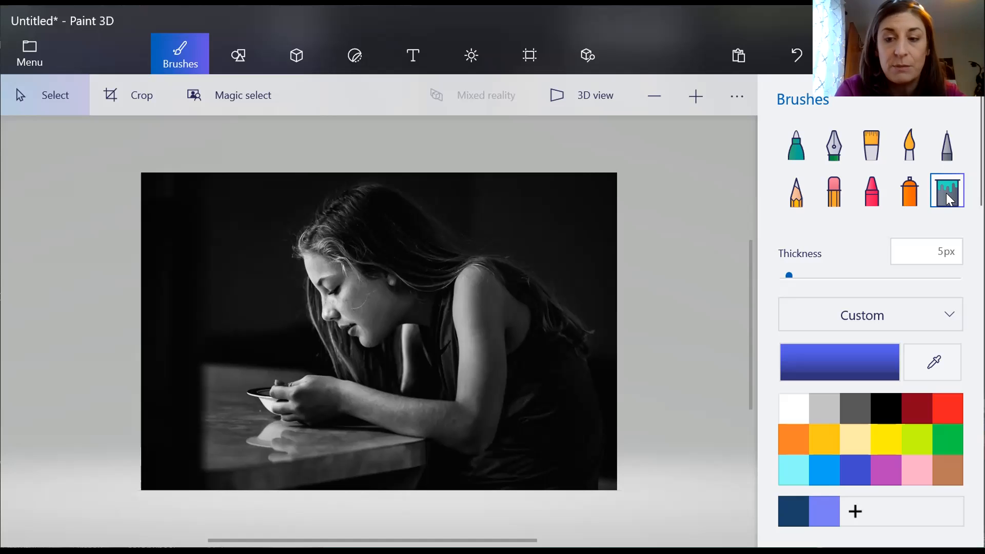
{"action": "left_click", "coordinate": [948, 199]}
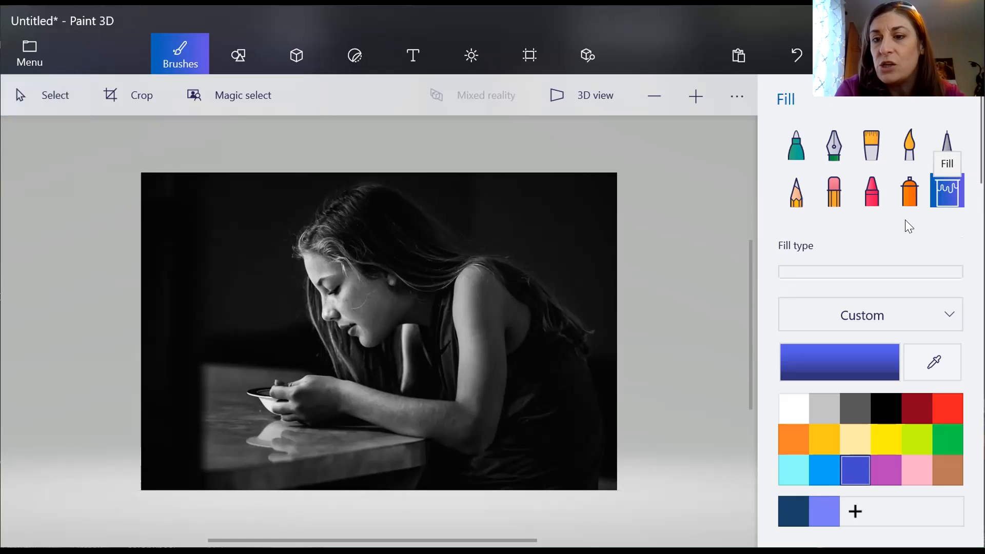
{"action": "scroll", "coordinate": [900, 244], "scroll_direction": "down", "scroll_amount": 3}
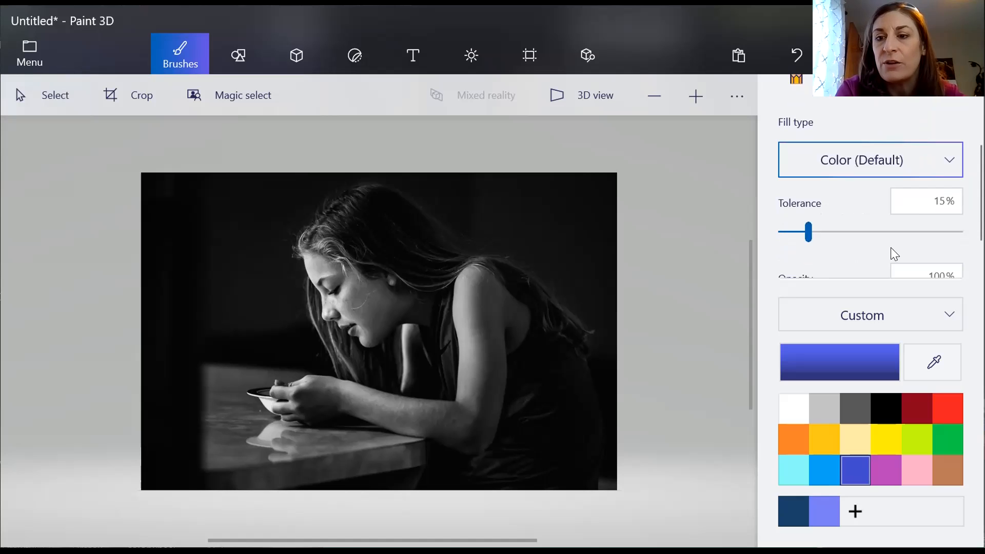
{"action": "scroll", "coordinate": [858, 197], "scroll_direction": "down", "scroll_amount": 1}
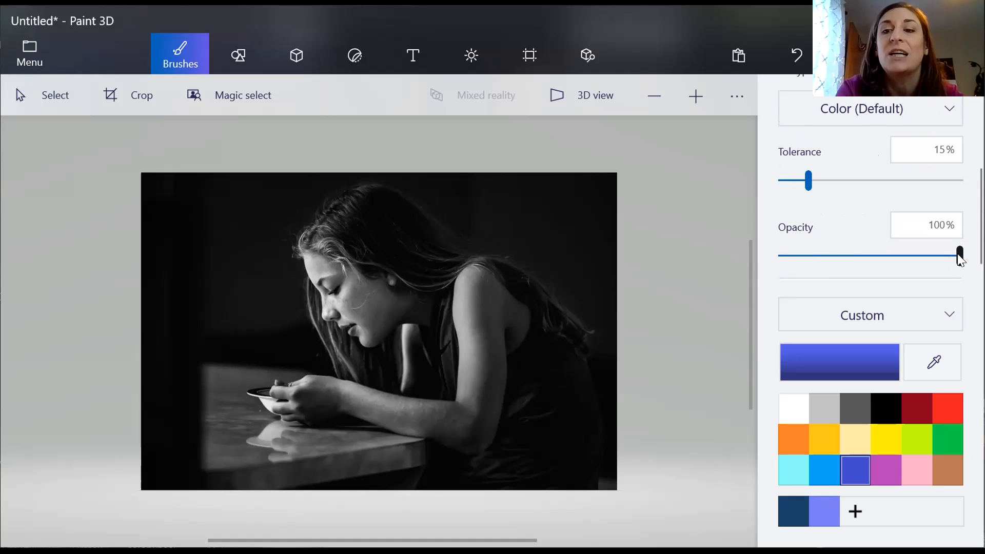
- Mix a very pale blue fill colour, hex e1edf8, starting from the saved dark blue swatch
{"action": "scroll", "coordinate": [959, 259], "scroll_direction": "up", "scroll_amount": 1}
{"action": "scroll", "coordinate": [958, 254], "scroll_direction": "up", "scroll_amount": 2}
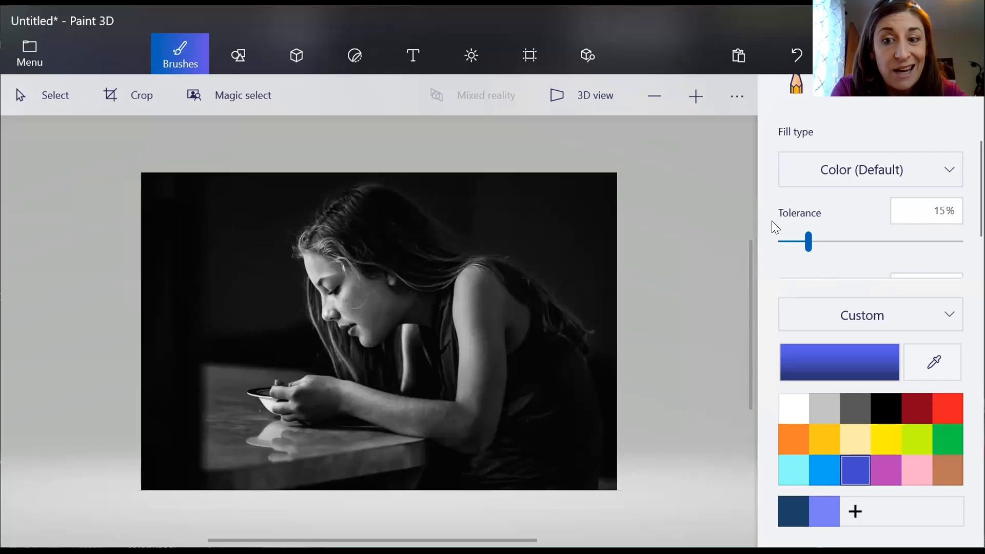
{"action": "double_click", "coordinate": [942, 209]}
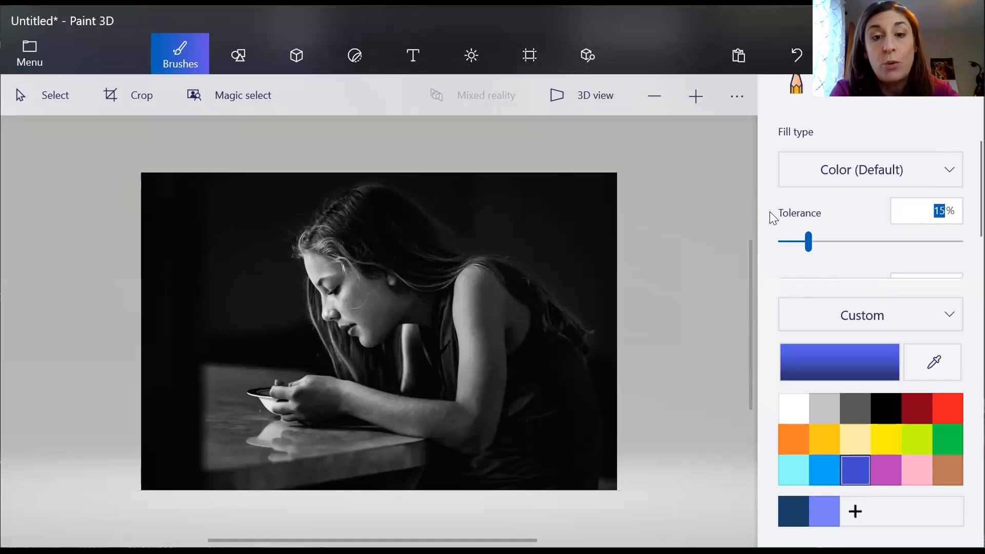
{"action": "left_click", "coordinate": [887, 475]}
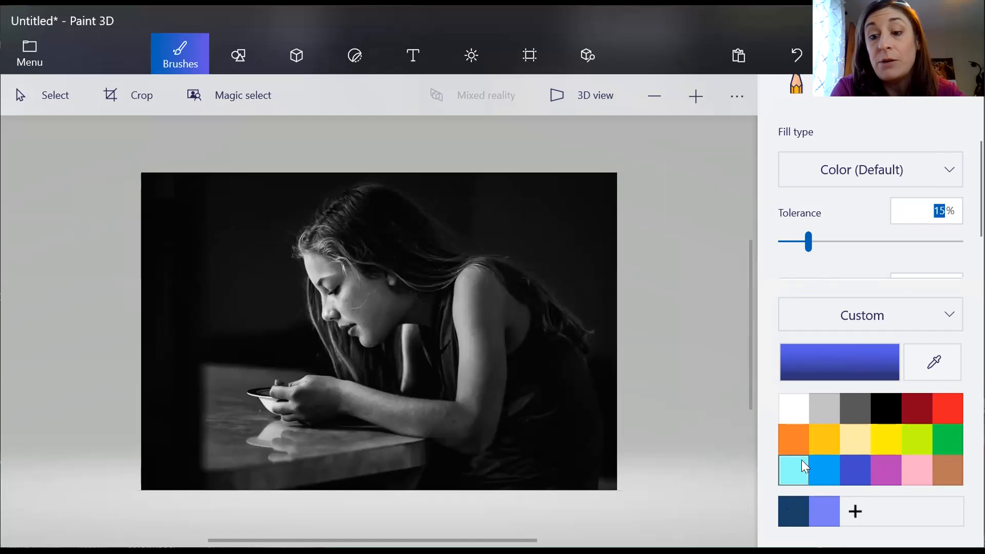
{"action": "left_click", "coordinate": [793, 505]}
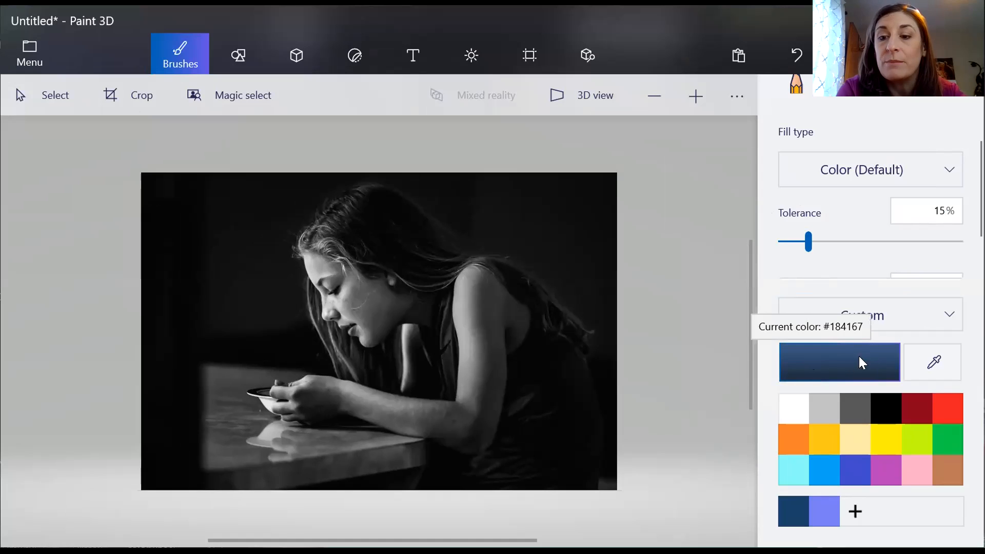
{"action": "left_click", "coordinate": [842, 366]}
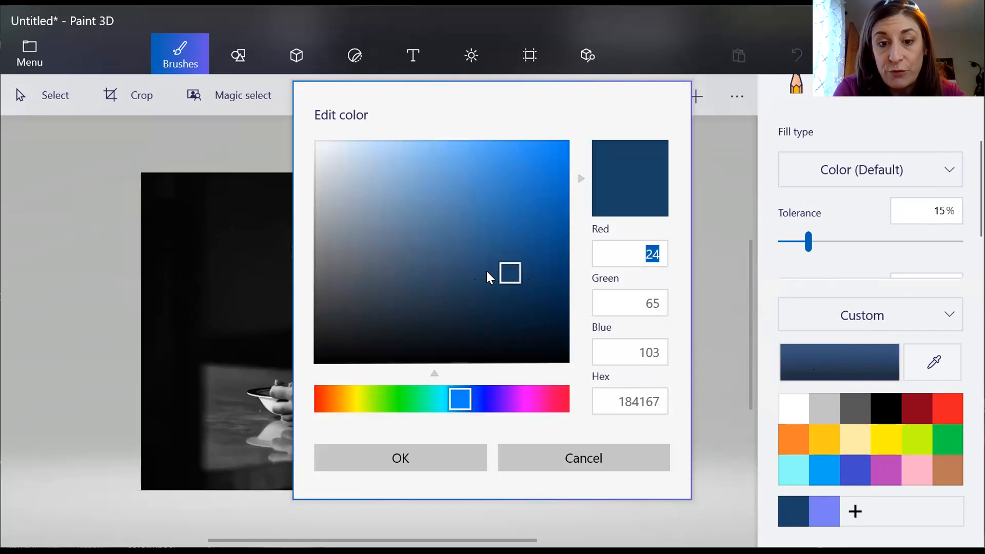
{"action": "left_click_drag", "start_coordinate": [501, 273], "coordinate": [338, 146]}
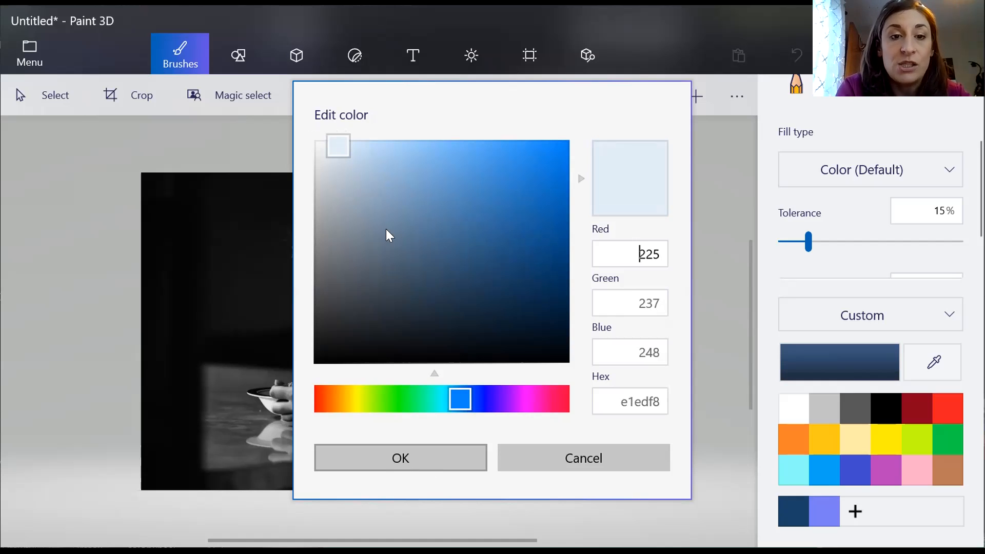
{"action": "left_click", "coordinate": [391, 465]}
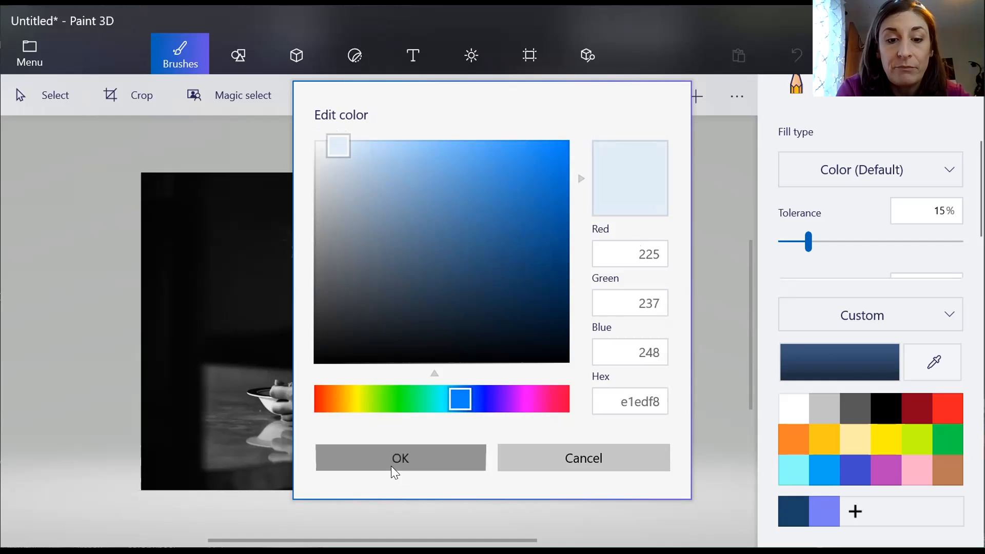
- Try filling the lit side of the woman's face with the pale blue at 15% and 44% tolerance, undoing each fill
{"action": "left_click", "coordinate": [694, 95]}
{"action": "left_click", "coordinate": [694, 94]}
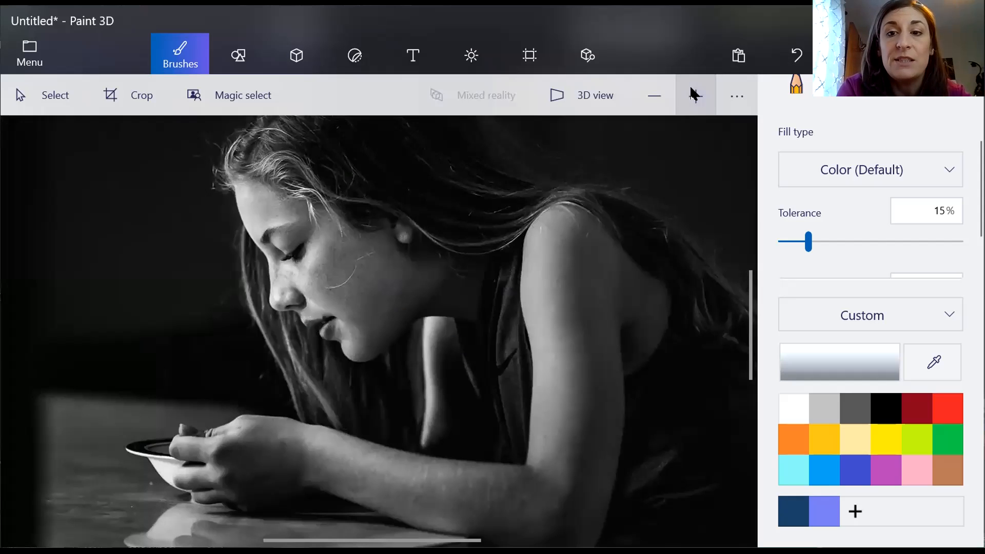
{"action": "left_click", "coordinate": [693, 95]}
{"action": "left_click", "coordinate": [692, 94]}
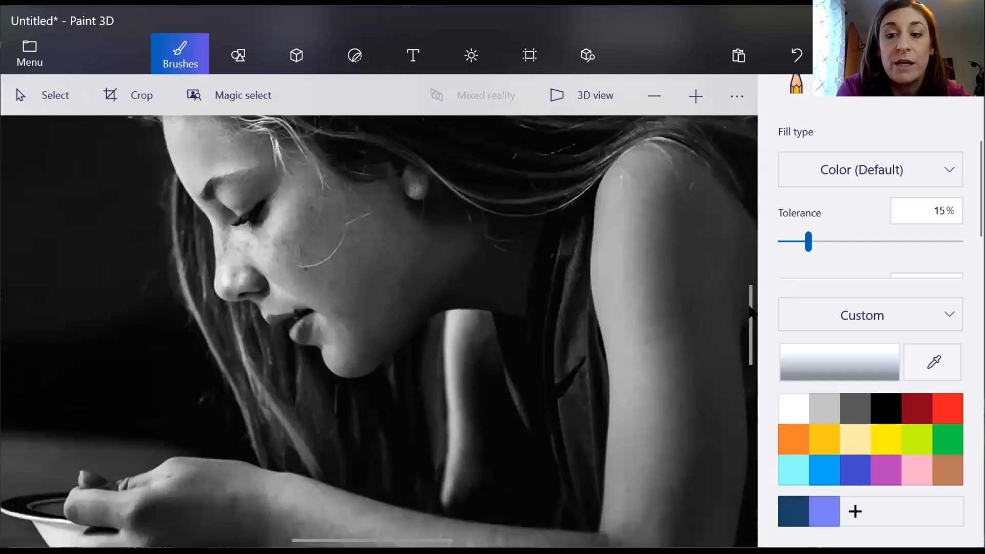
{"action": "scroll", "coordinate": [730, 263], "scroll_direction": "up", "scroll_amount": 3}
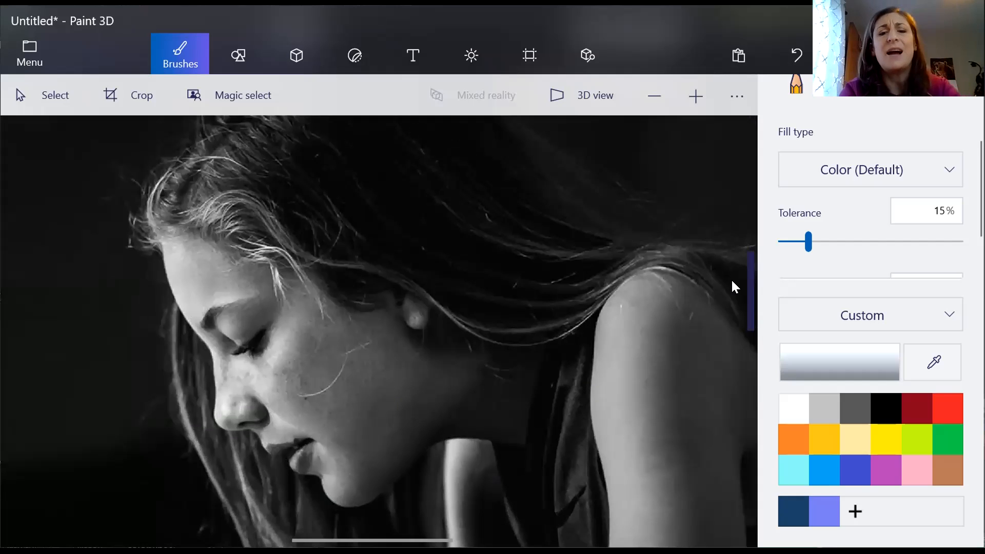
{"action": "scroll", "coordinate": [732, 282], "scroll_direction": "down", "scroll_amount": 1}
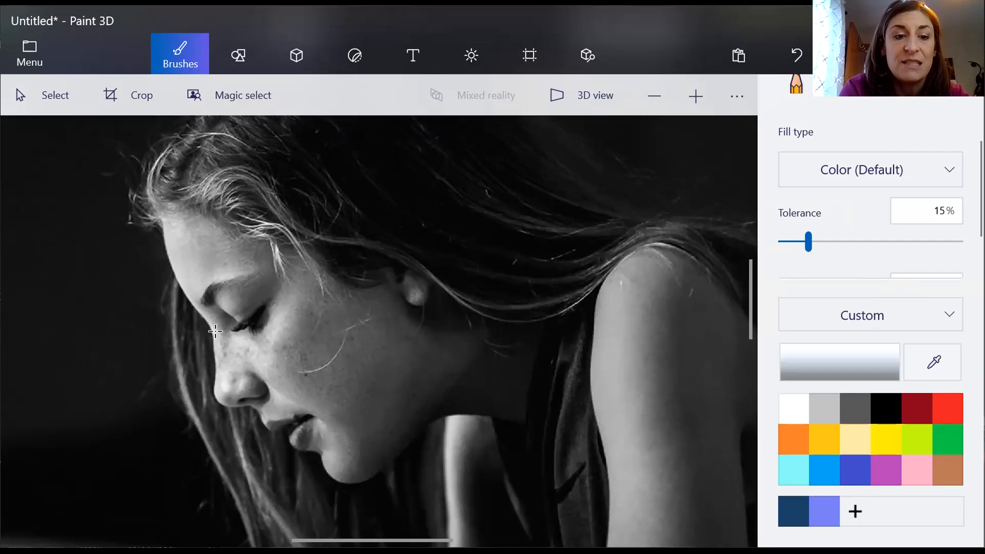
{"action": "left_click", "coordinate": [272, 331]}
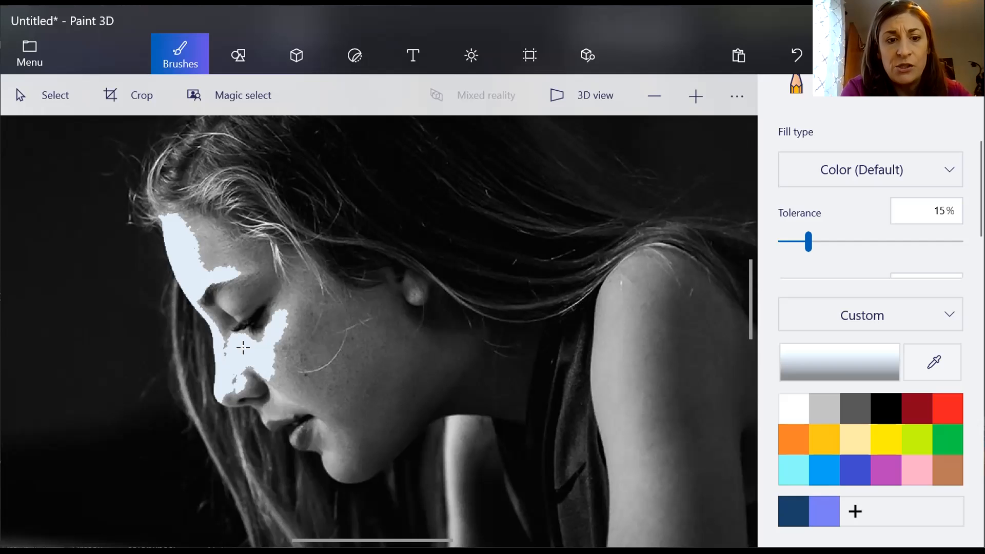
{"action": "key", "text": "ctrl+z"}
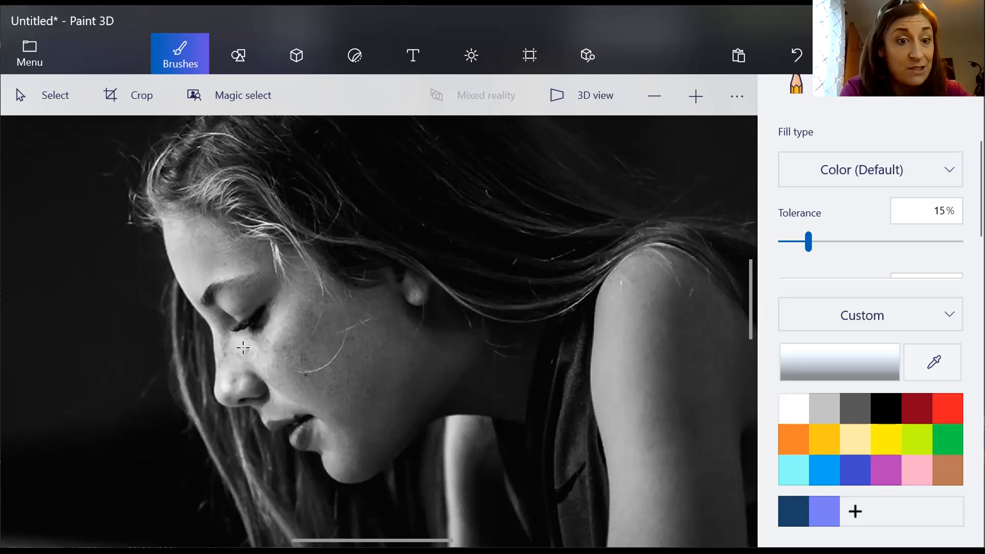
{"action": "left_click", "coordinate": [852, 241]}
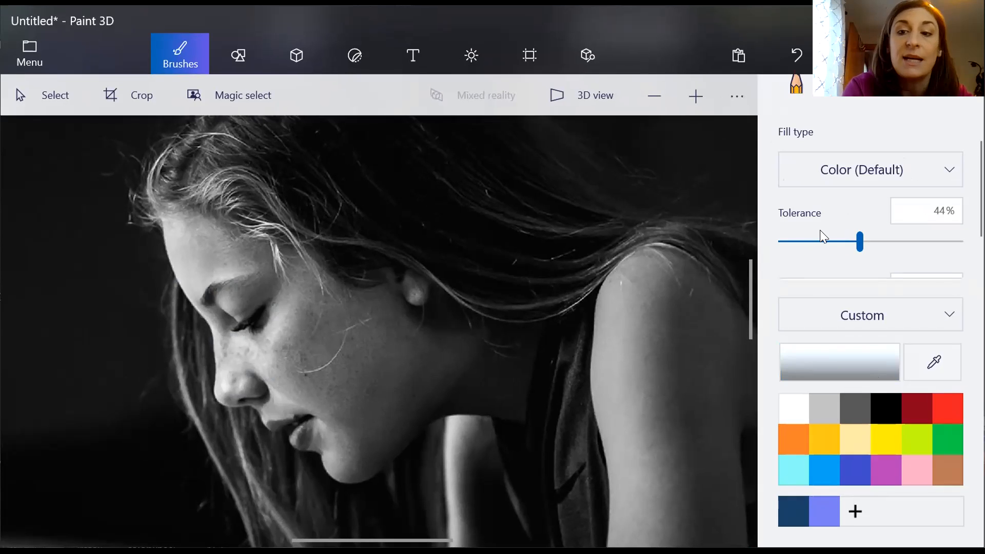
{"action": "left_click", "coordinate": [261, 357]}
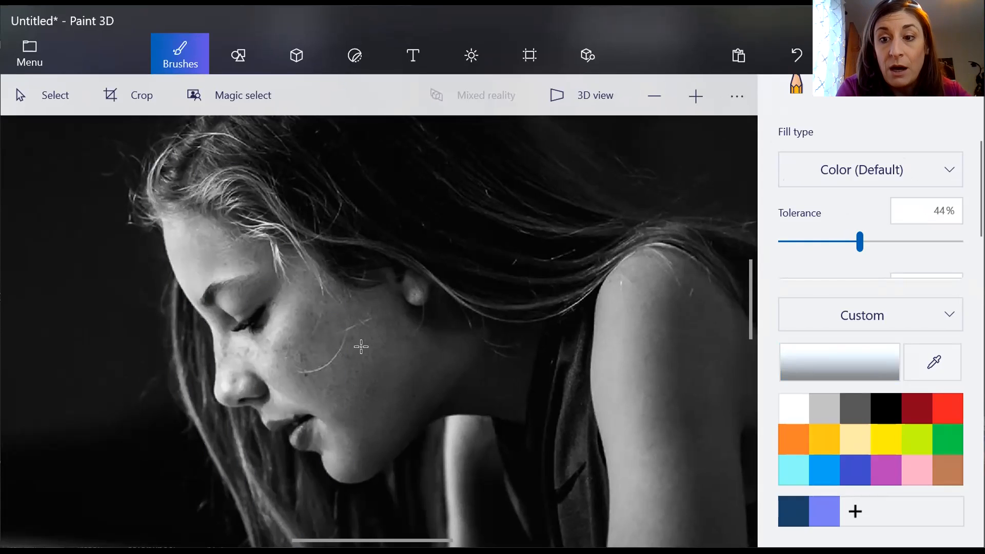
- Fill the nose tip with pale blue at 7% tolerance, and the forehead, nose and cheek highlight at 15%
{"action": "left_click", "coordinate": [793, 241]}
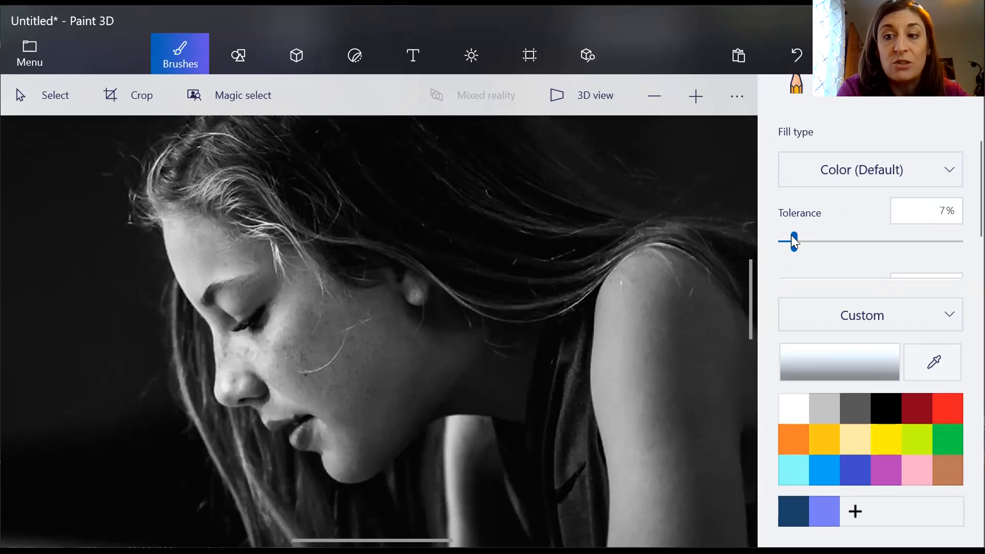
{"action": "left_click", "coordinate": [218, 384]}
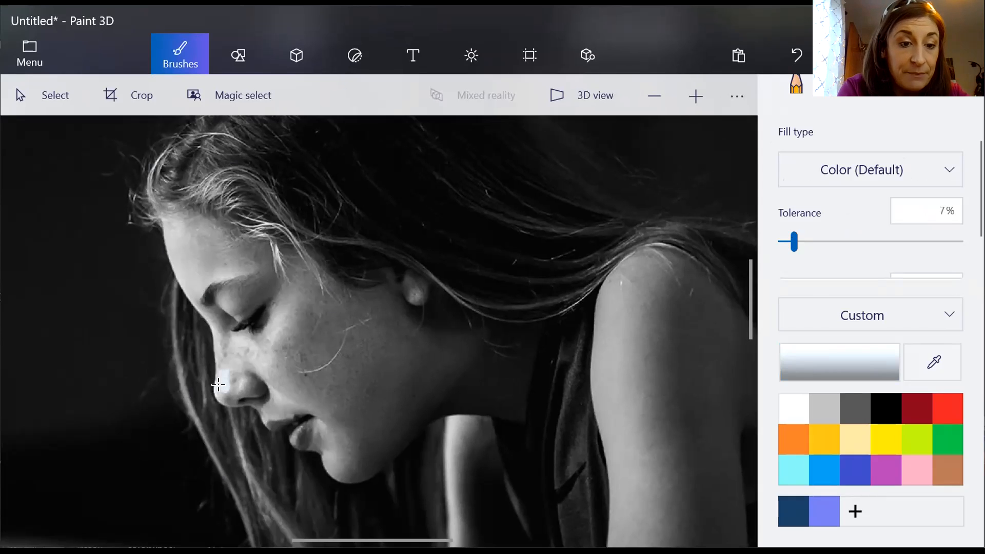
{"action": "left_click_drag", "start_coordinate": [794, 241], "coordinate": [803, 241]}
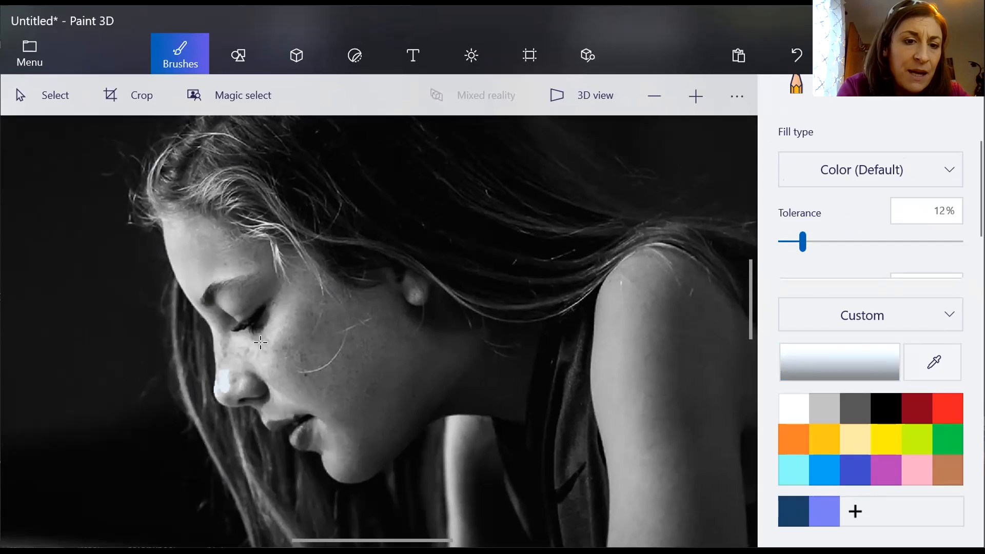
{"action": "left_click", "coordinate": [809, 240]}
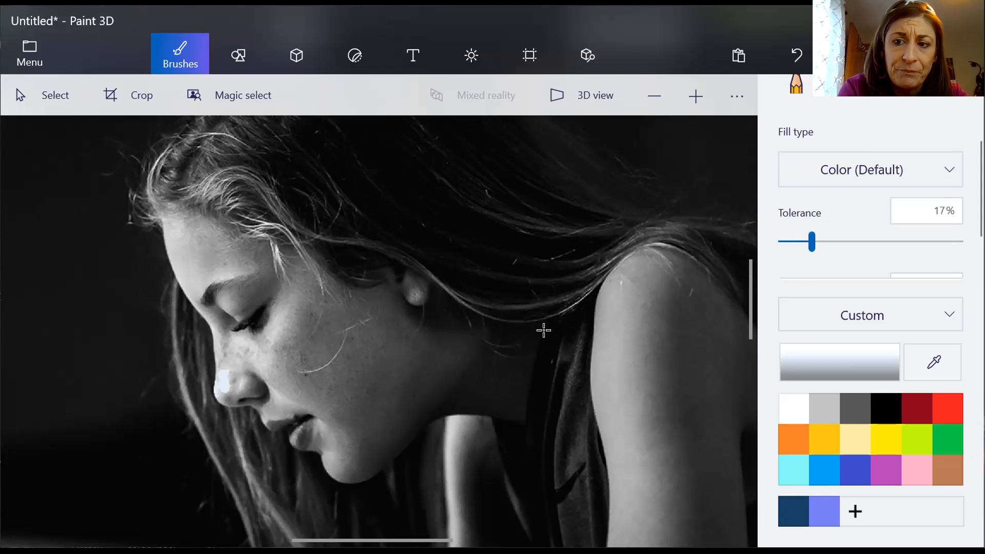
{"action": "left_click_drag", "start_coordinate": [809, 251], "coordinate": [806, 245]}
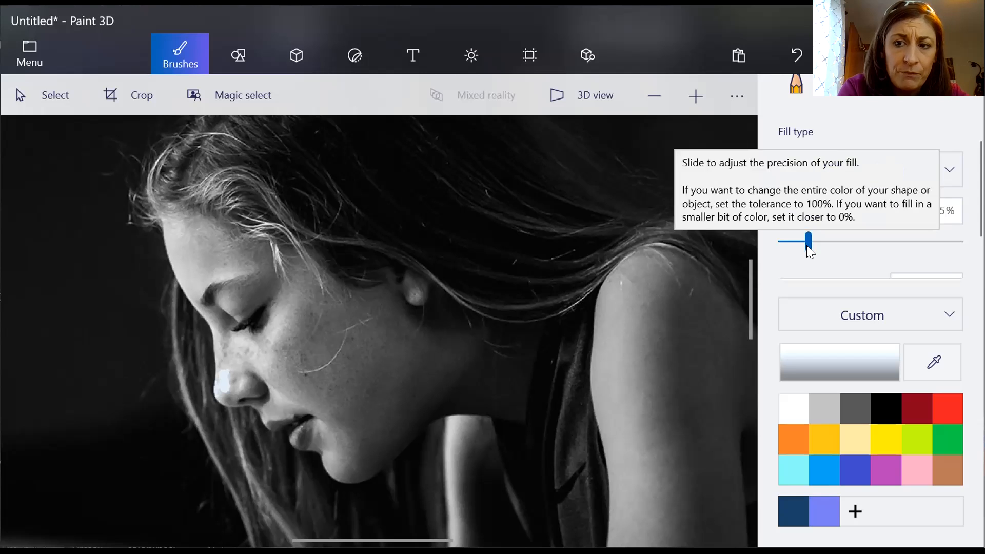
{"action": "left_click", "coordinate": [253, 349]}
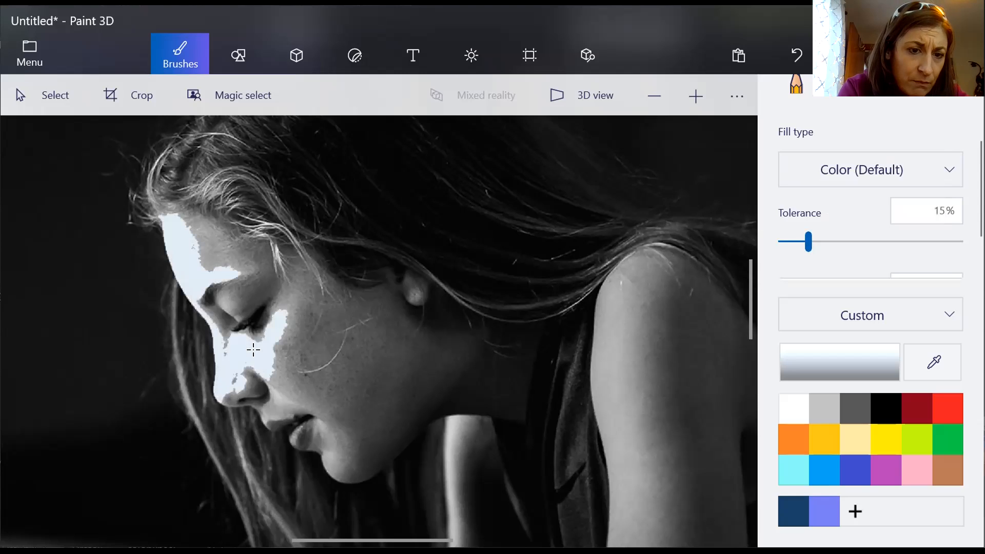
- Try filling the skin beneath the nose at 15% tolerance, undo it, and refill that area at 9%
{"action": "left_click", "coordinate": [270, 394]}
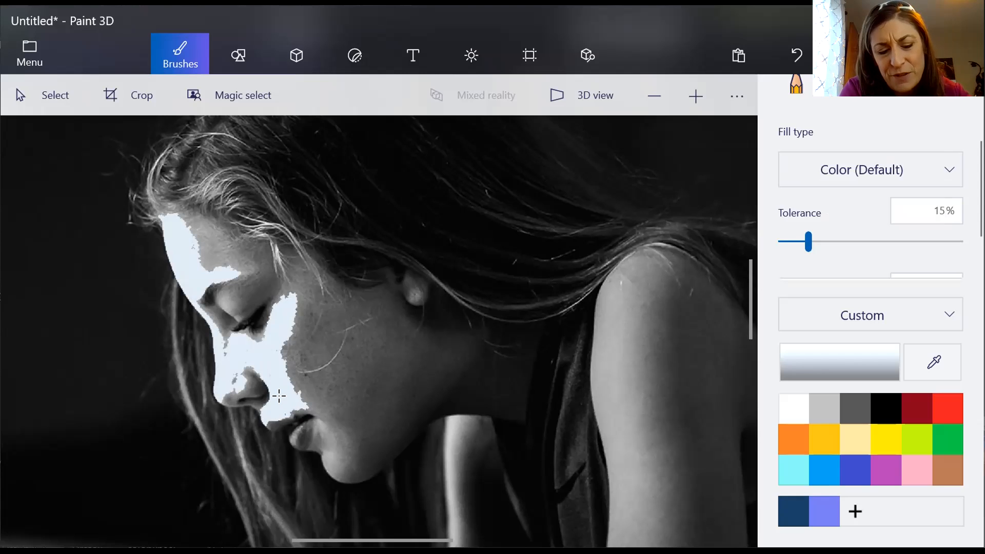
{"action": "key", "text": "ctrl+z"}
{"action": "left_click", "coordinate": [798, 242]}
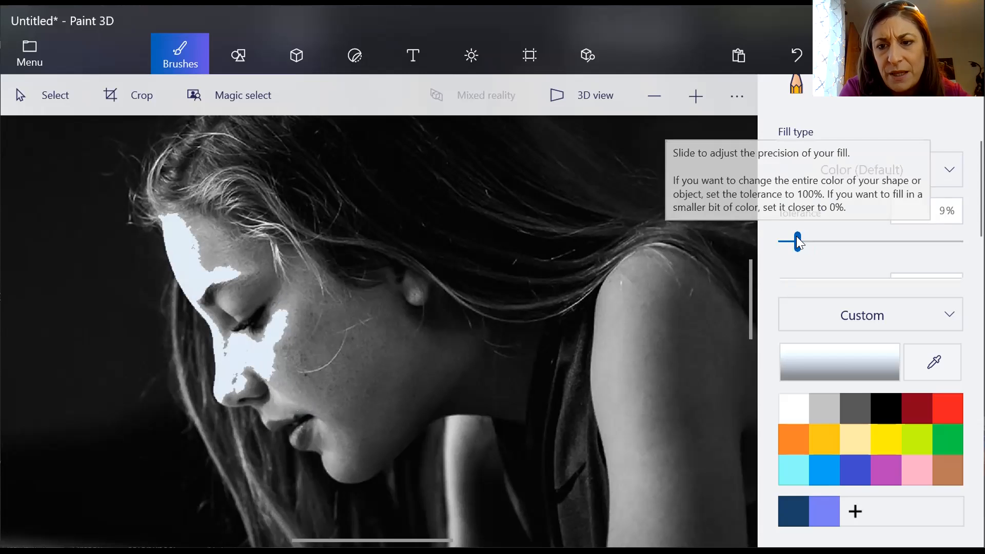
{"action": "left_click", "coordinate": [277, 395]}
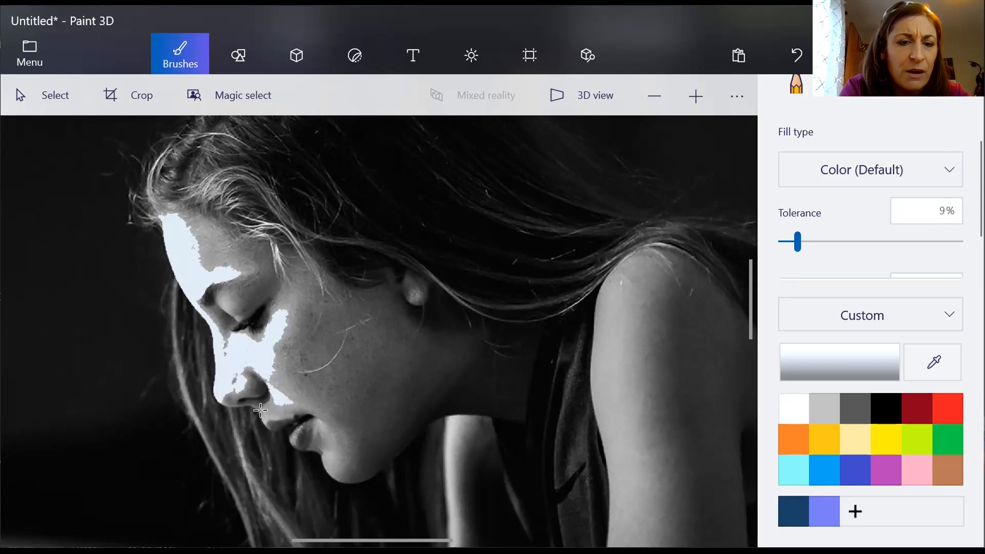
- Fill the highlights around the mouth with pale blue: beside its corner, down the chin's front edge, on the lower lip and above the upper lip
{"action": "left_click", "coordinate": [319, 427]}
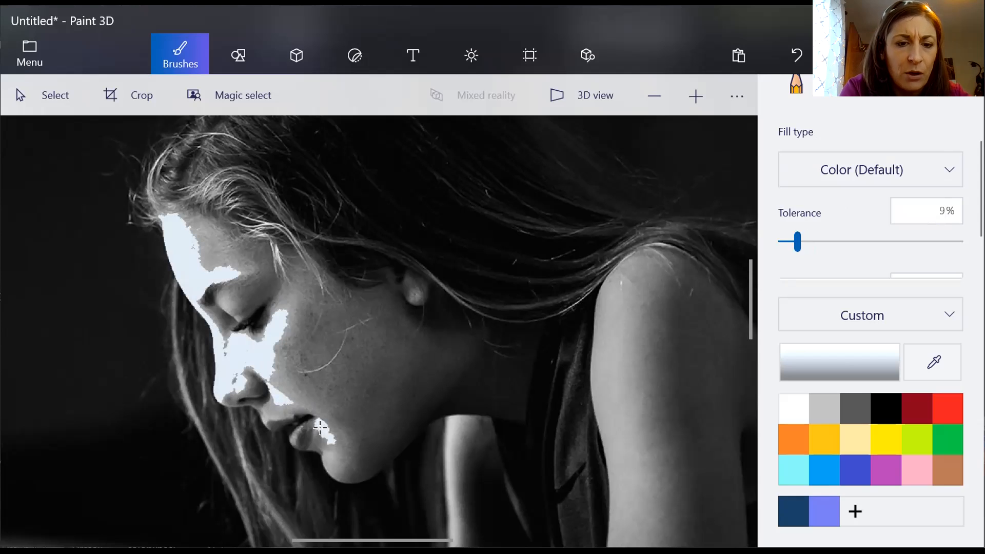
{"action": "left_click", "coordinate": [327, 461]}
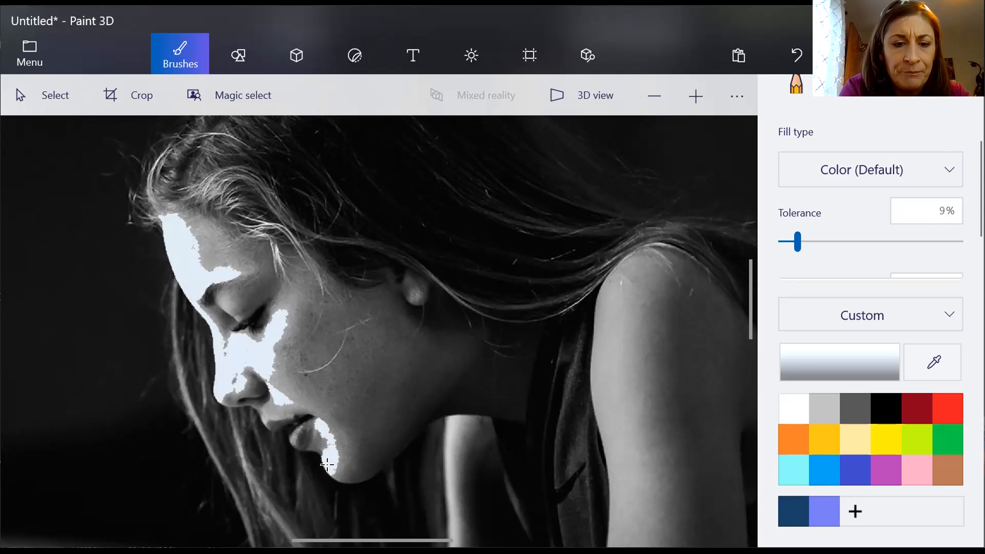
{"action": "left_click", "coordinate": [336, 476]}
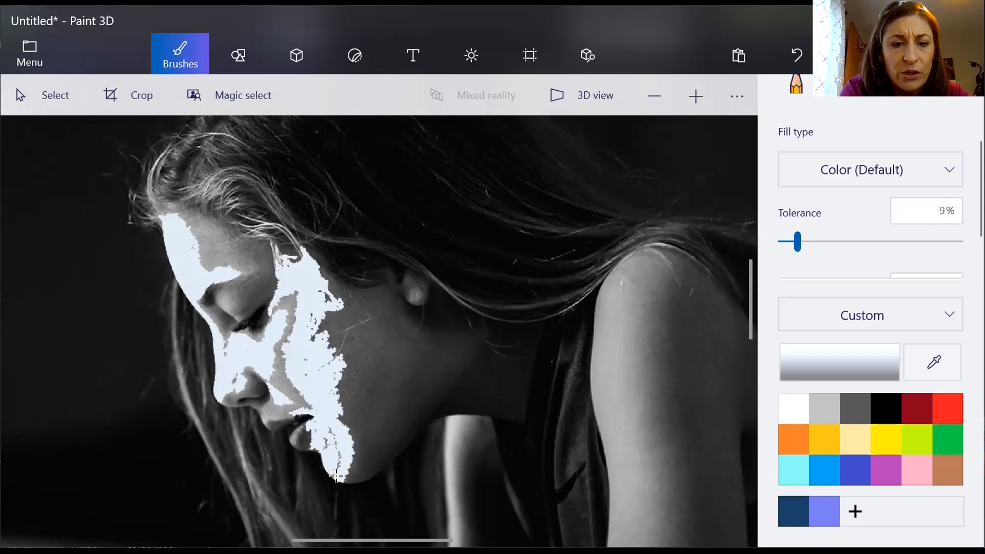
{"action": "key", "text": "ctrl+z"}
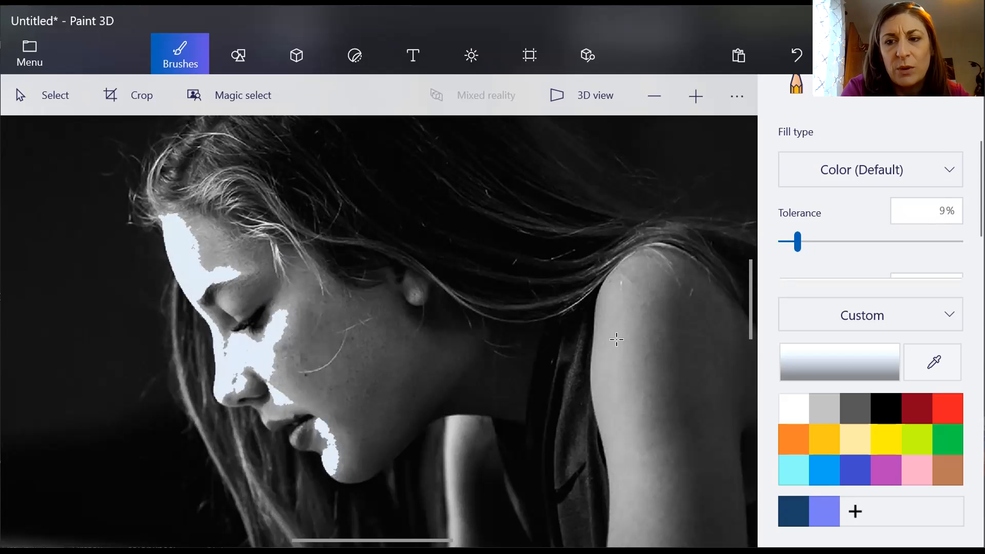
{"action": "left_click", "coordinate": [332, 456]}
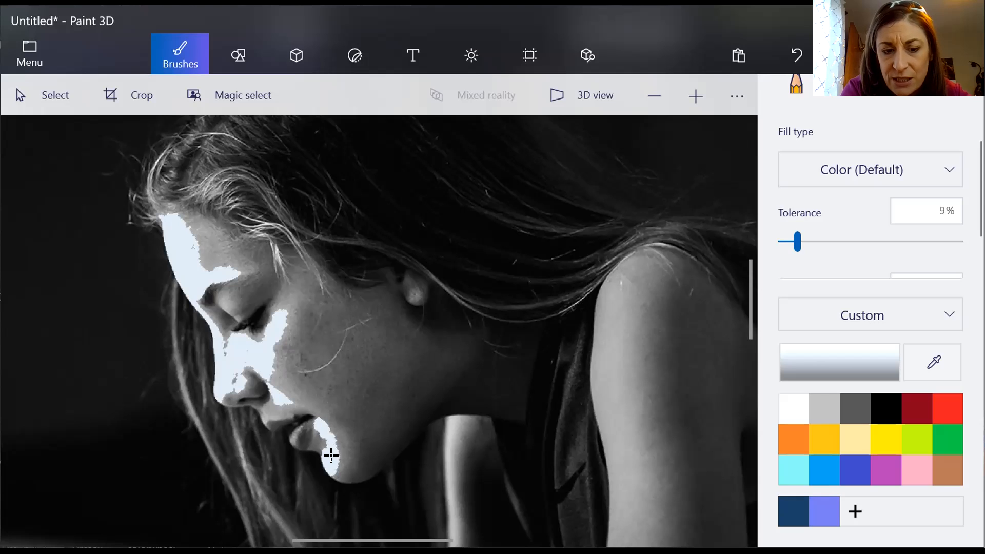
{"action": "left_click", "coordinate": [331, 455]}
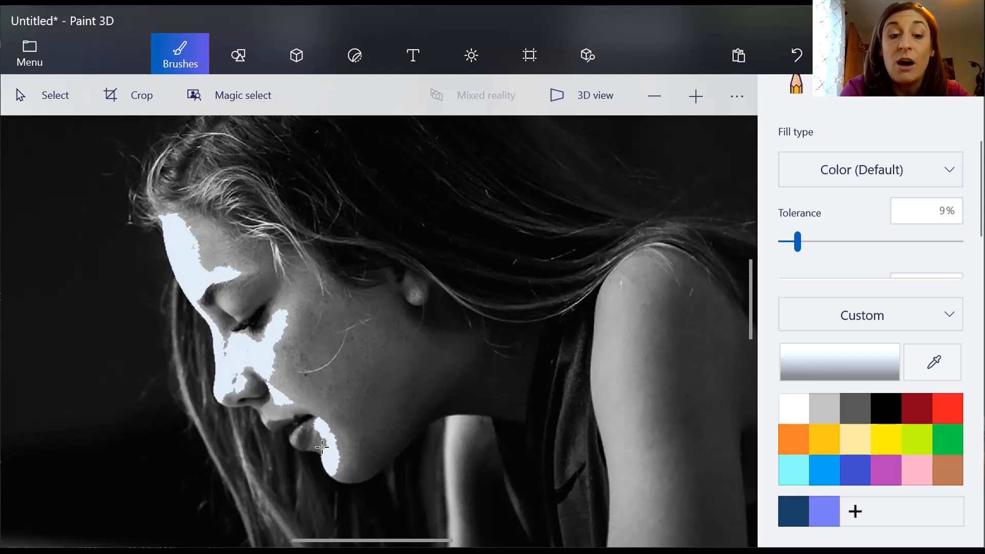
{"action": "left_click", "coordinate": [293, 435]}
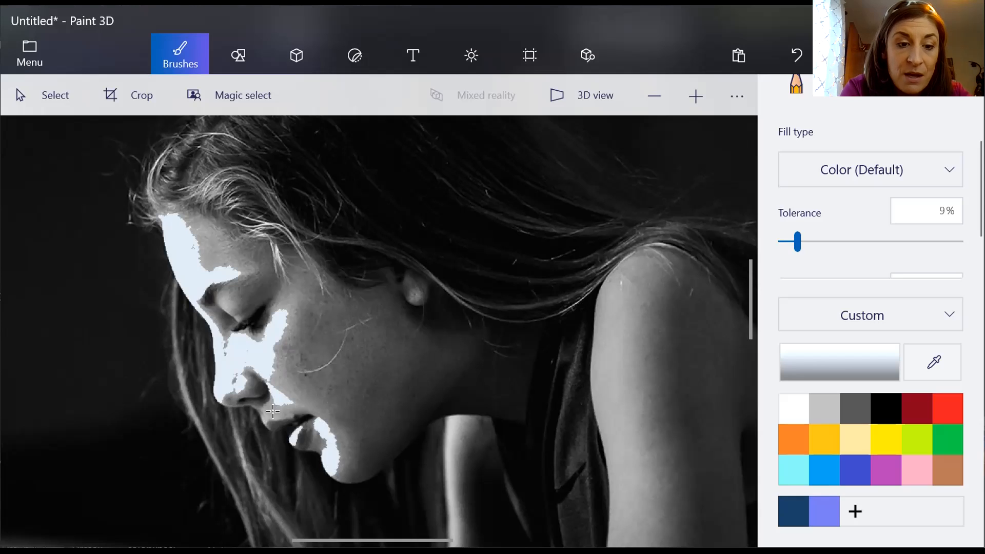
{"action": "left_click", "coordinate": [270, 414]}
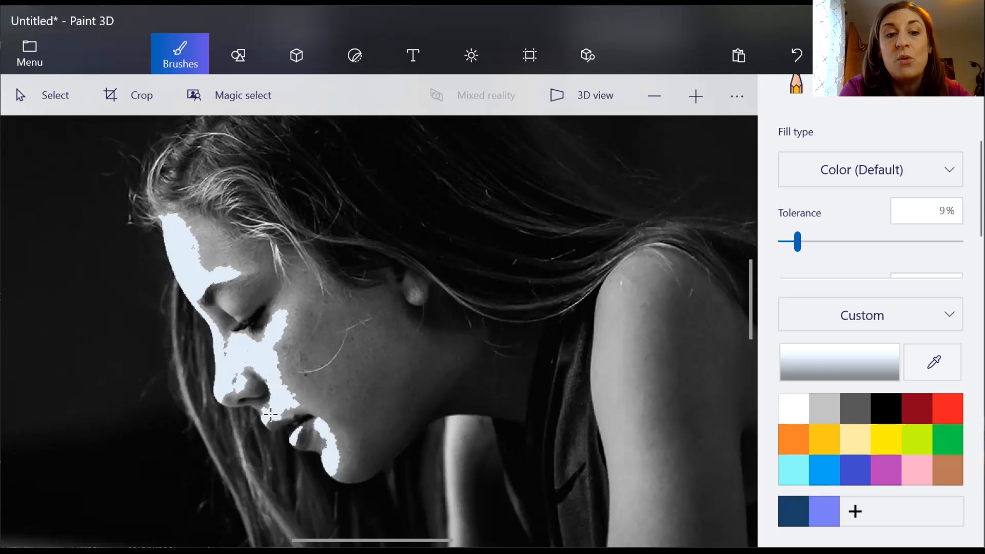
- Undo the fill that spreads from the eyelid into the forehead, and refill the upper eyelid at 5% tolerance
{"action": "left_click", "coordinate": [235, 314]}
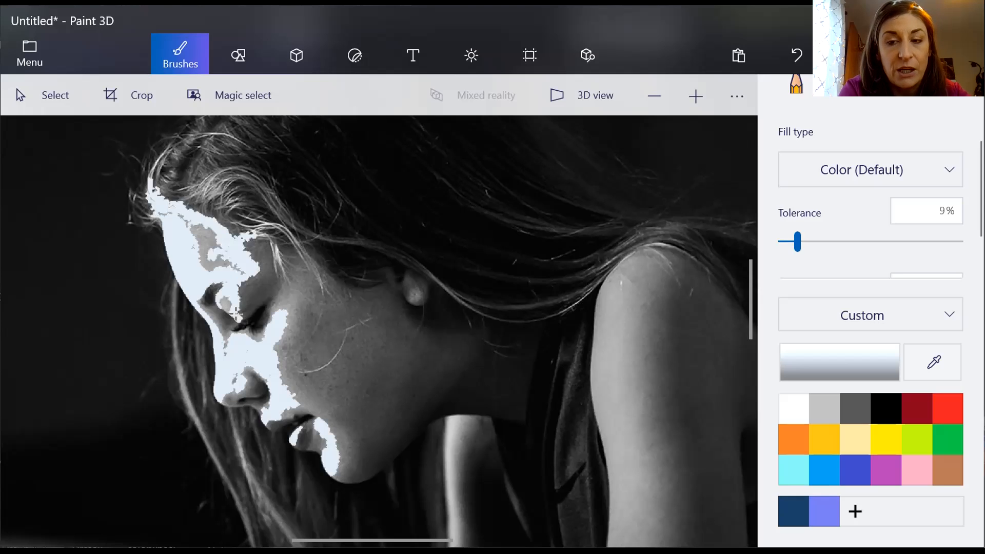
{"action": "left_click_drag", "start_coordinate": [796, 241], "coordinate": [789, 241]}
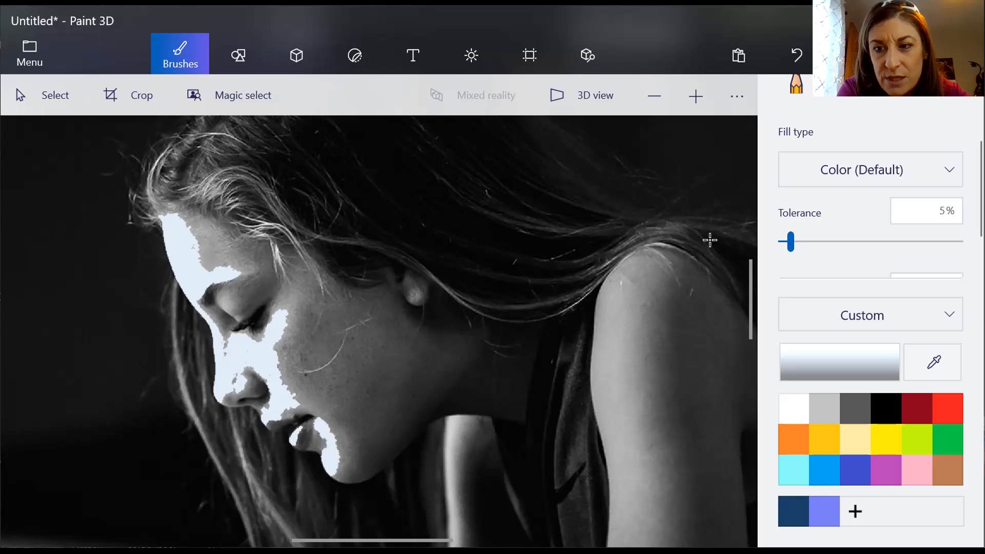
{"action": "left_click", "coordinate": [231, 301]}
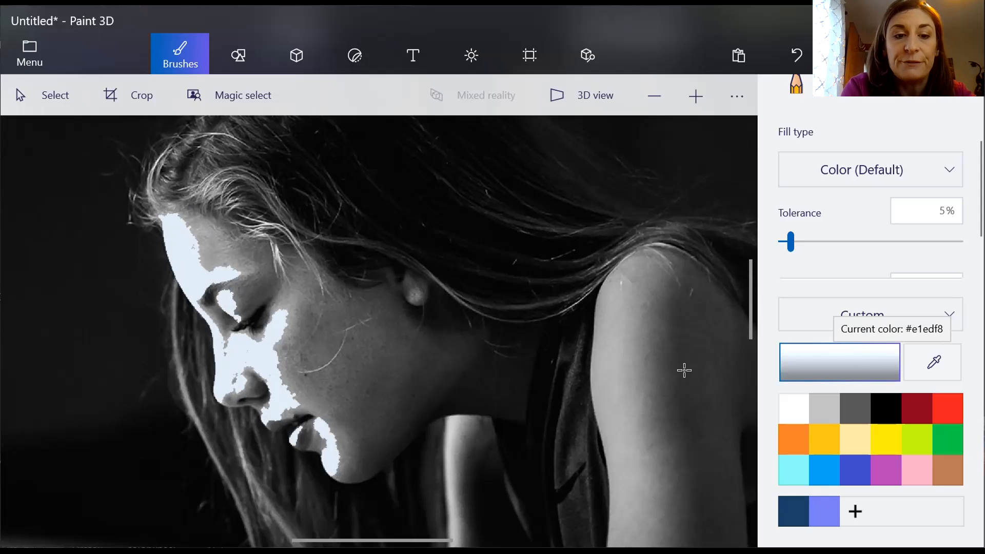
- Change the fill colour to the medium blue 5485b2
{"action": "left_click", "coordinate": [869, 365]}
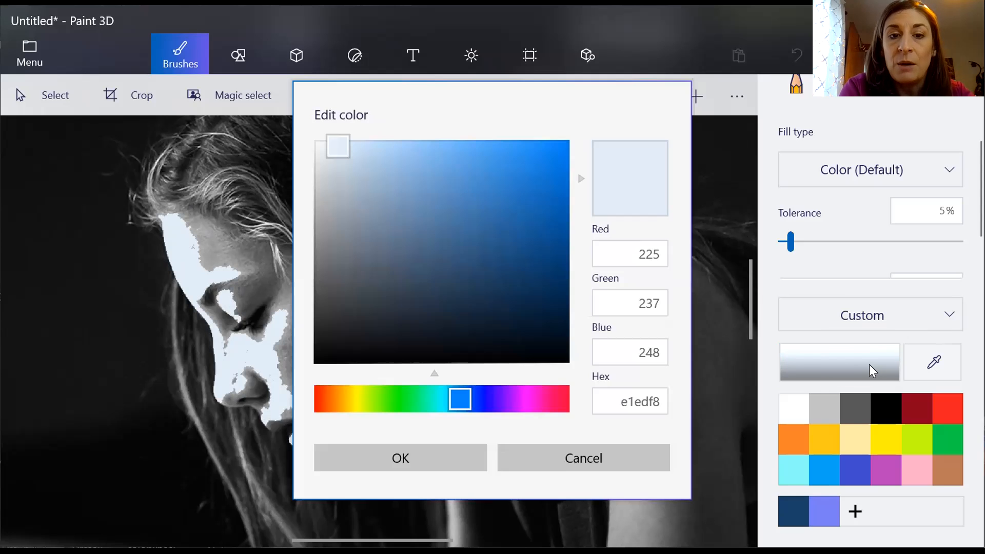
{"action": "left_click", "coordinate": [343, 148]}
{"action": "left_click_drag", "start_coordinate": [352, 148], "coordinate": [444, 180]}
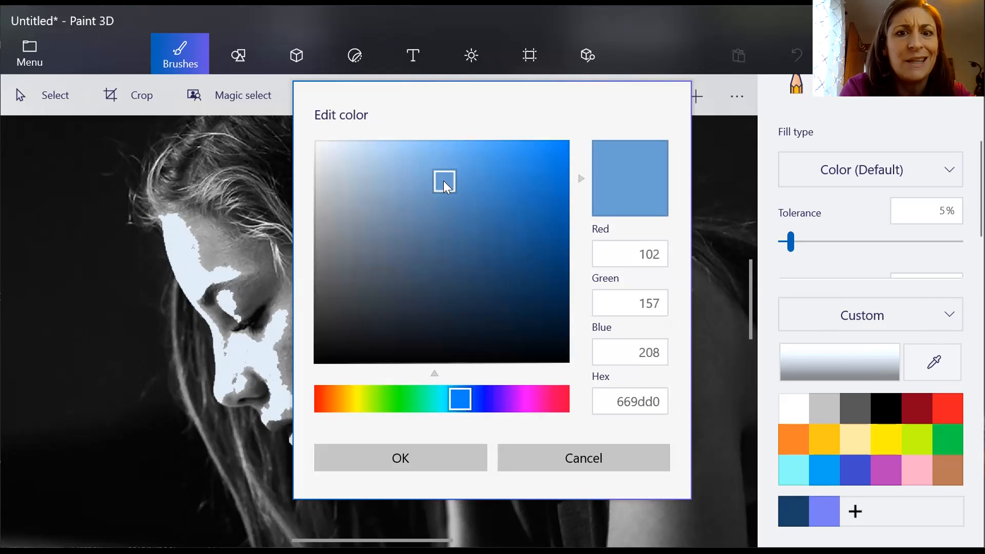
{"action": "left_click", "coordinate": [433, 182]}
{"action": "left_click_drag", "start_coordinate": [448, 204], "coordinate": [449, 206]}
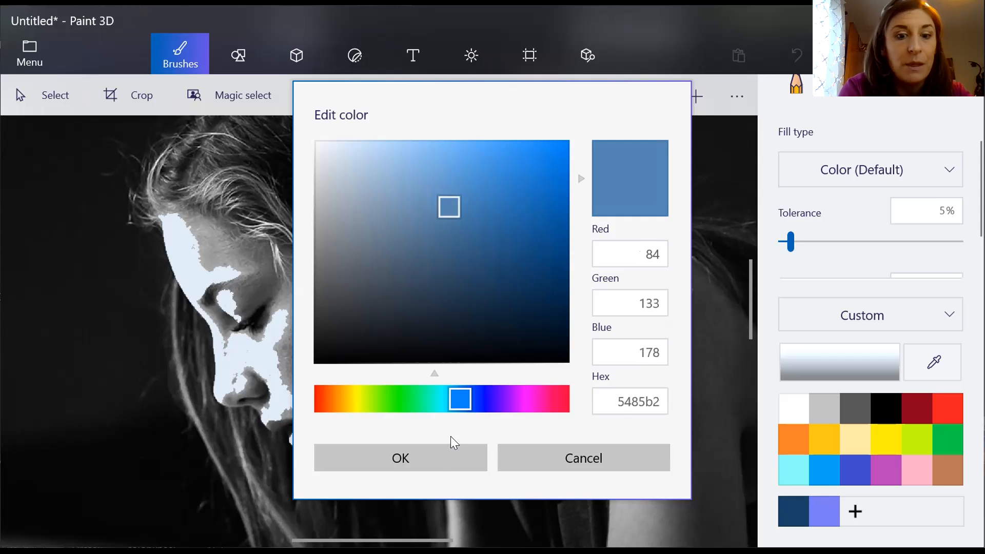
{"action": "left_click", "coordinate": [439, 462]}
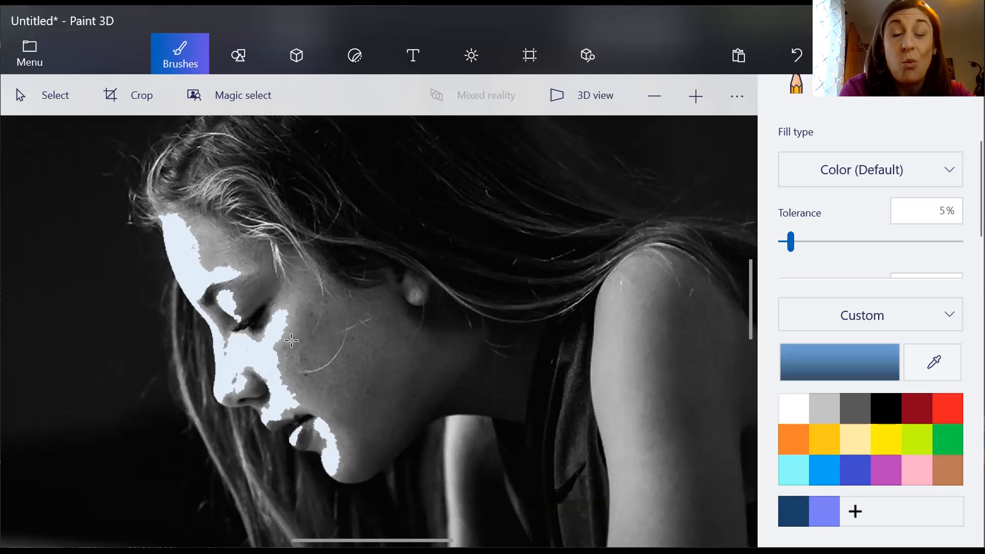
- Try filling around the nostril and along the nose bridge at 5% tolerance, undo those fills, and set the tolerance to 9%
{"action": "left_click", "coordinate": [245, 384]}
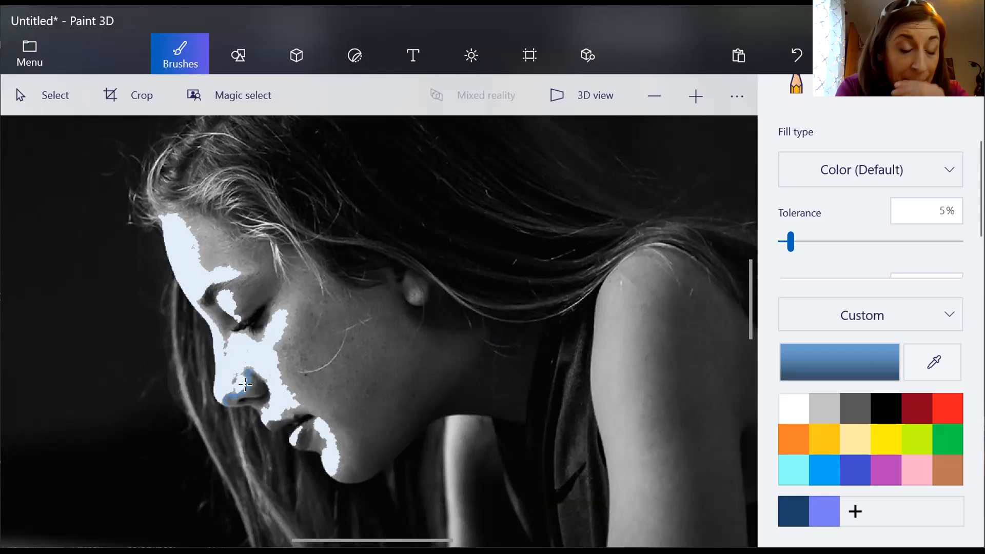
{"action": "left_click", "coordinate": [219, 329]}
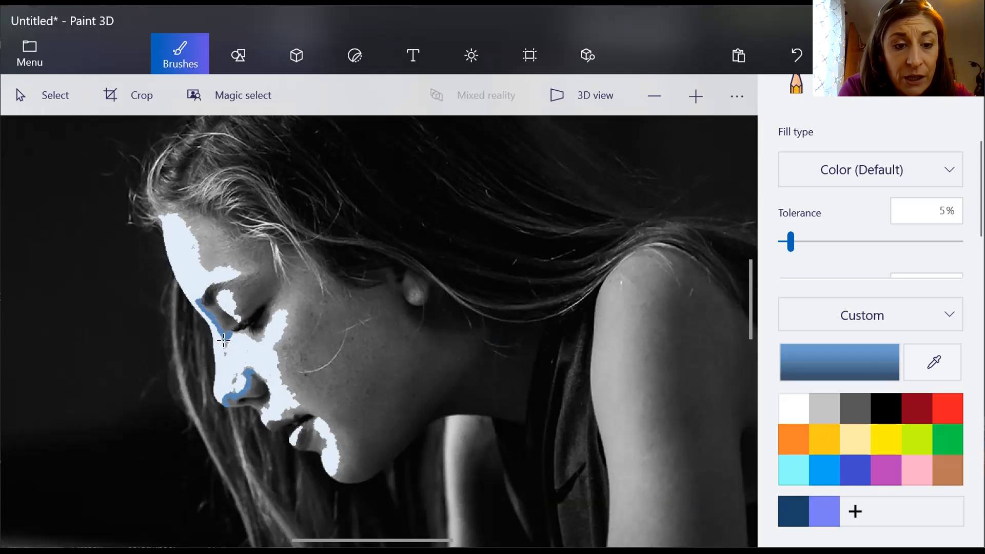
{"action": "left_click", "coordinate": [796, 242]}
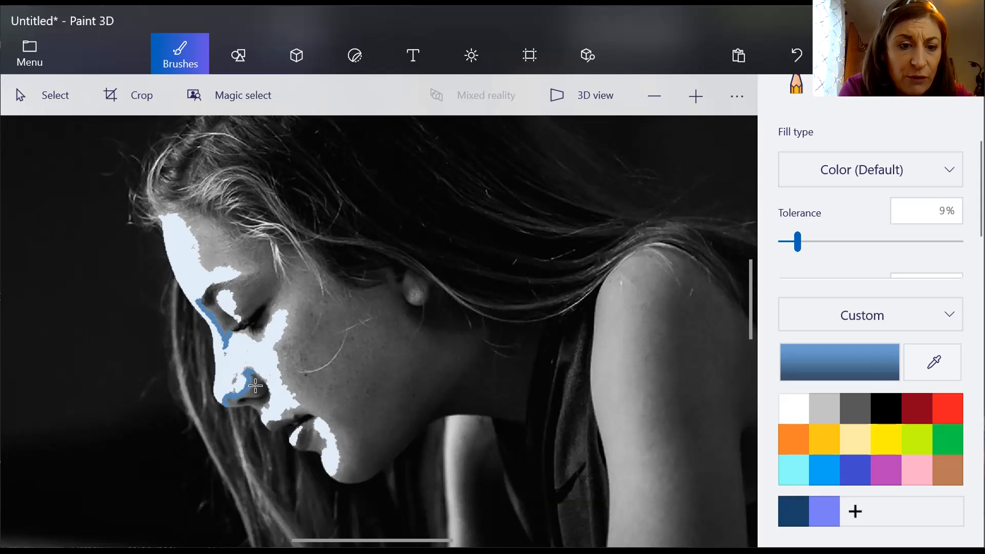
{"action": "key", "text": "ctrl+z"}
{"action": "key", "text": "ctrl+z"}
{"action": "key", "text": "ctrl+z"}
{"action": "key", "text": "ctrl+z"}
{"action": "key", "text": "ctrl+z"}
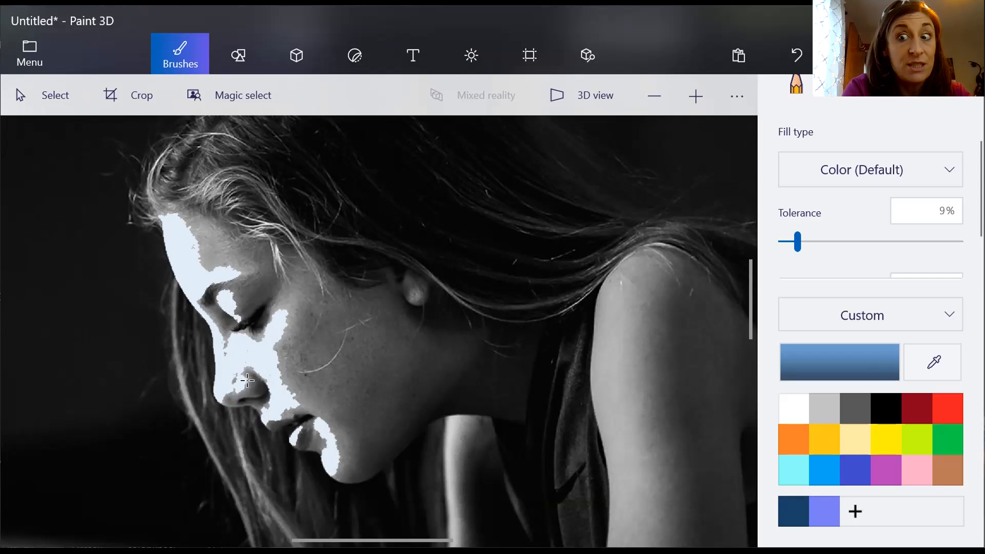
- Fill the nostril edge, nose bridge, forehead, cheek and chin midtones with medium blue at 9% tolerance
{"action": "left_click", "coordinate": [247, 380]}
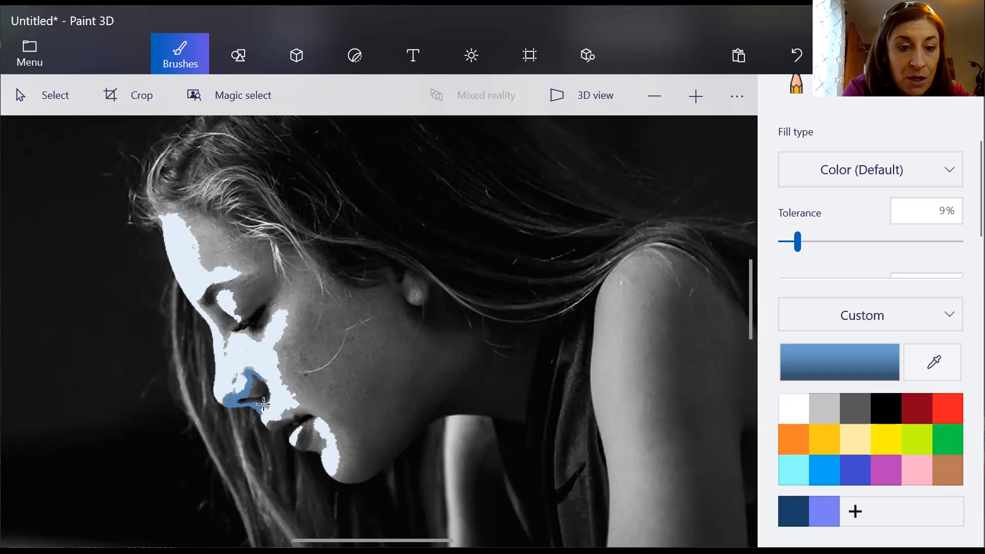
{"action": "left_click", "coordinate": [222, 328]}
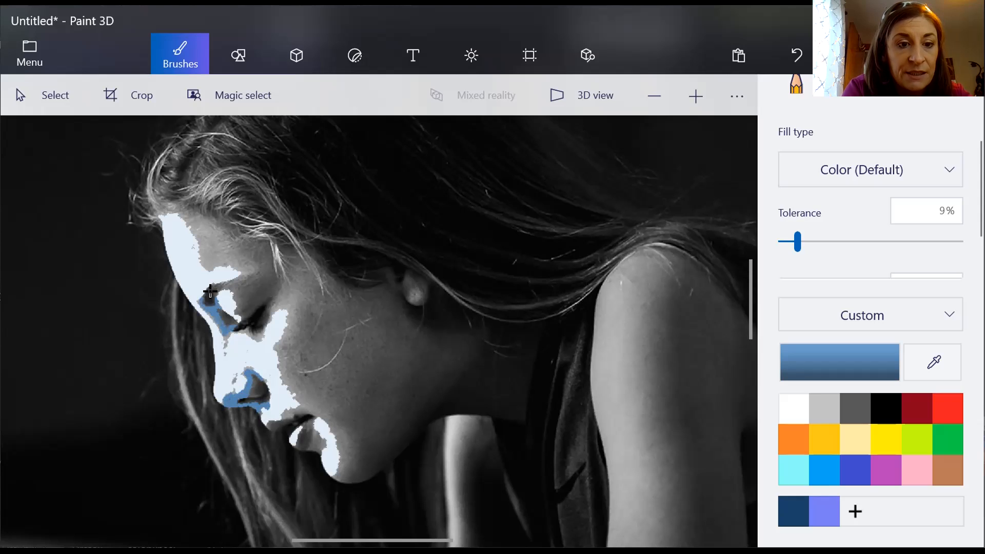
{"action": "left_click", "coordinate": [208, 258]}
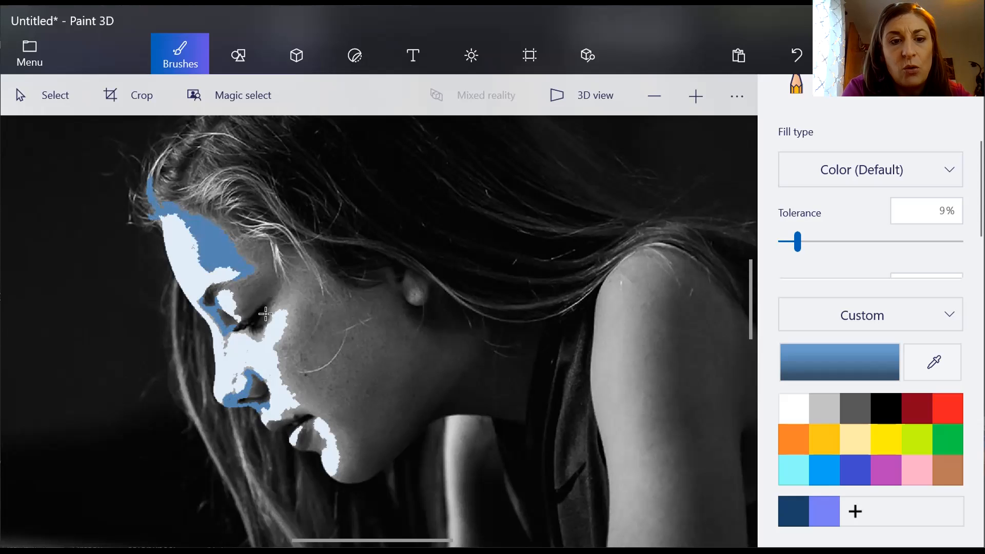
{"action": "left_click", "coordinate": [292, 315]}
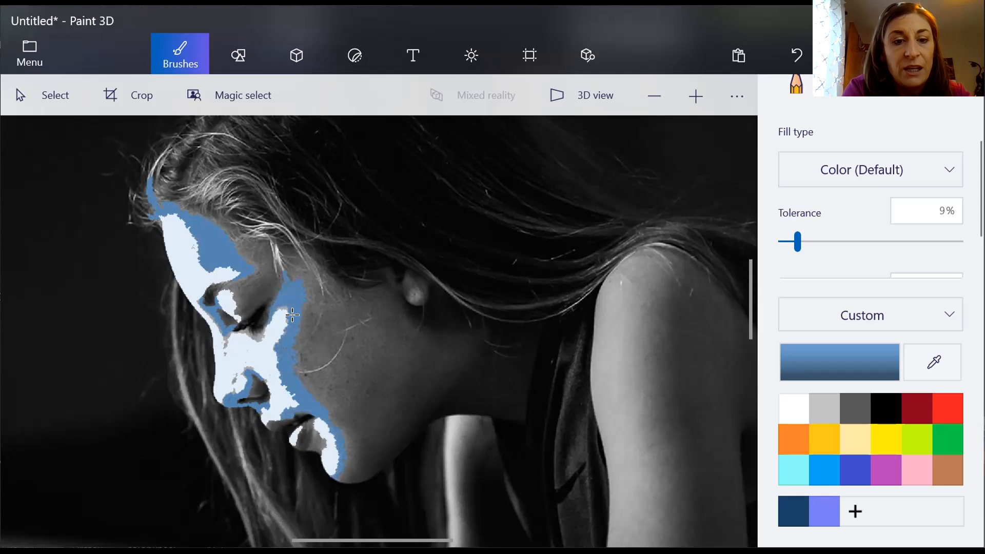
{"action": "left_click", "coordinate": [347, 455]}
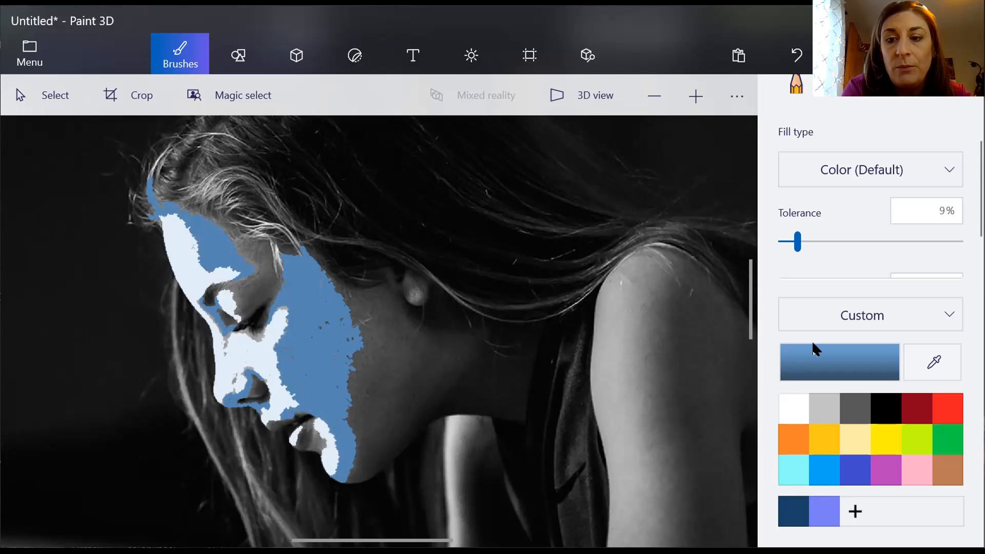
- Set the fill colour to dark blue 1c456a and fill the inner eye corner, eyelid and temple, upper forehead edge and rear cheek
{"action": "left_click", "coordinate": [870, 362]}
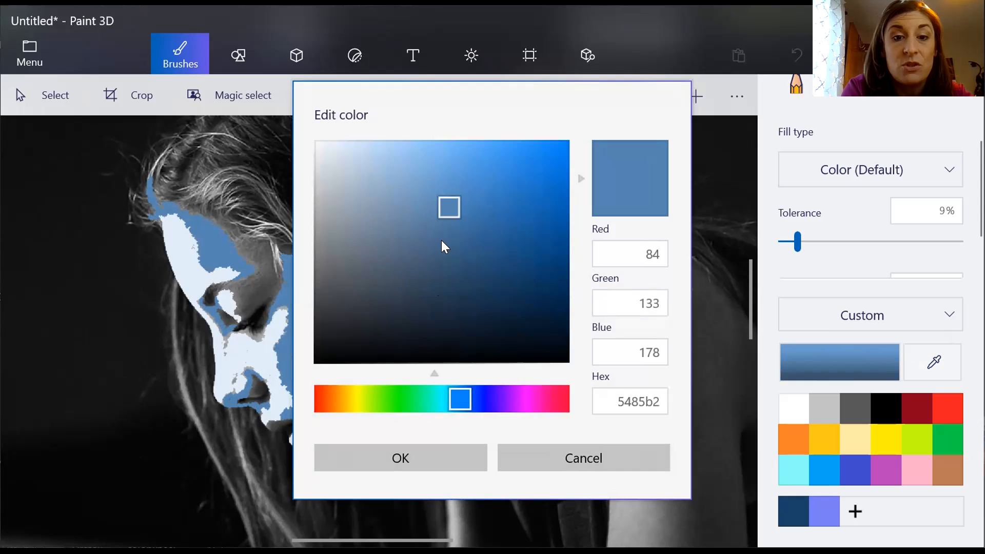
{"action": "left_click_drag", "start_coordinate": [443, 203], "coordinate": [501, 270]}
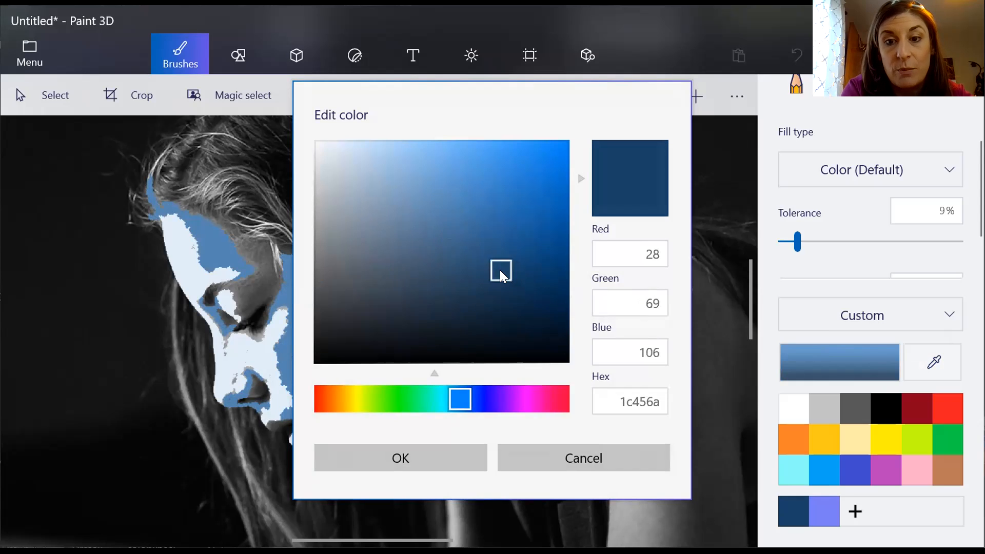
{"action": "left_click", "coordinate": [399, 459]}
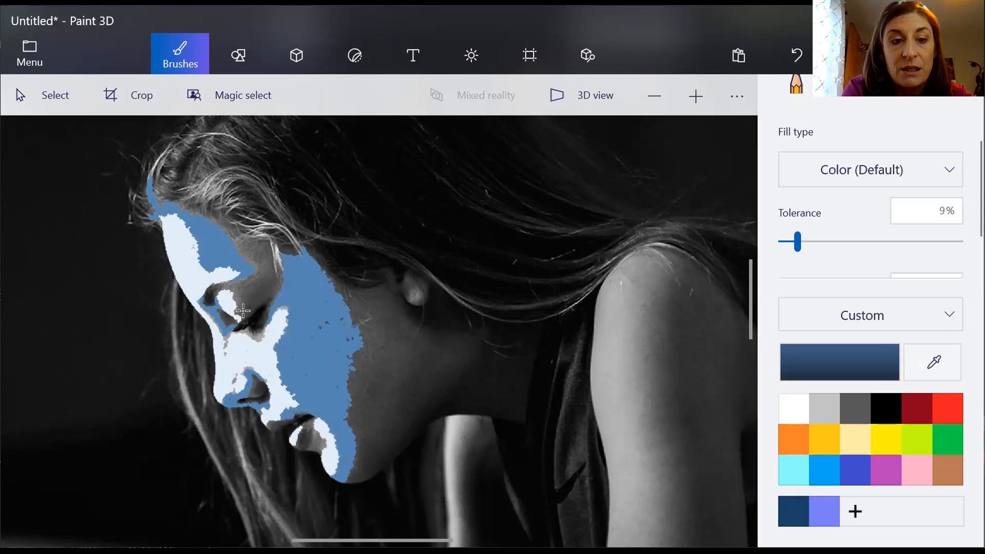
{"action": "left_click", "coordinate": [212, 300]}
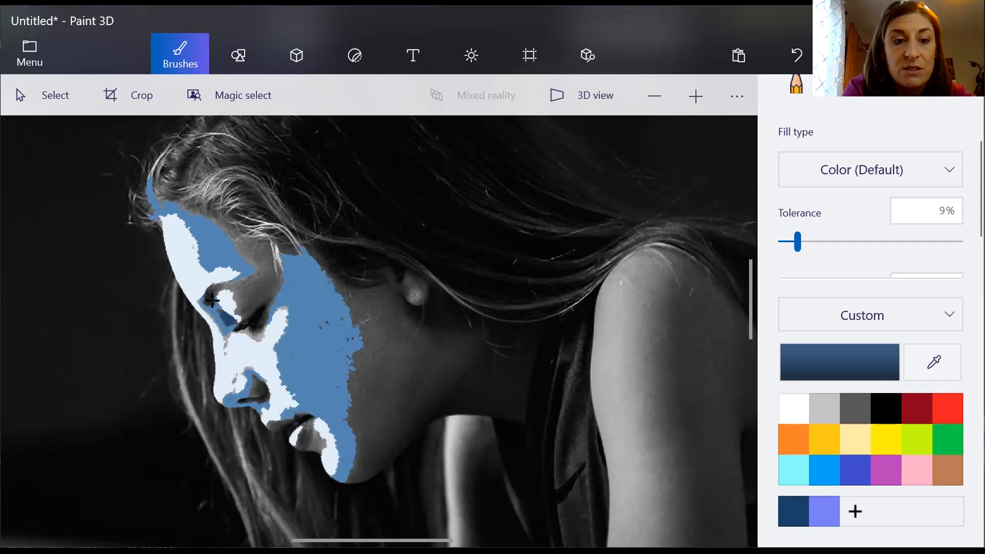
{"action": "left_click", "coordinate": [242, 302]}
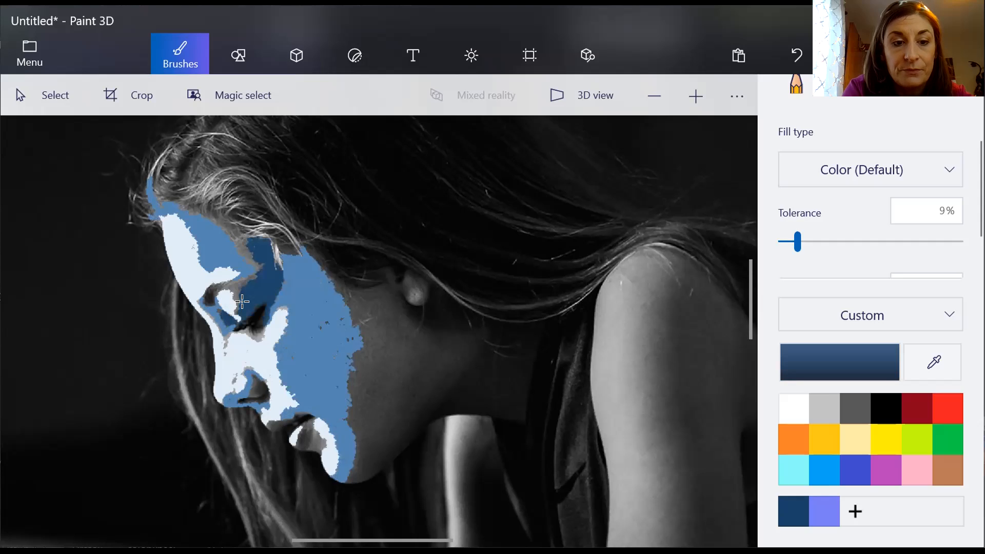
{"action": "left_click", "coordinate": [245, 249]}
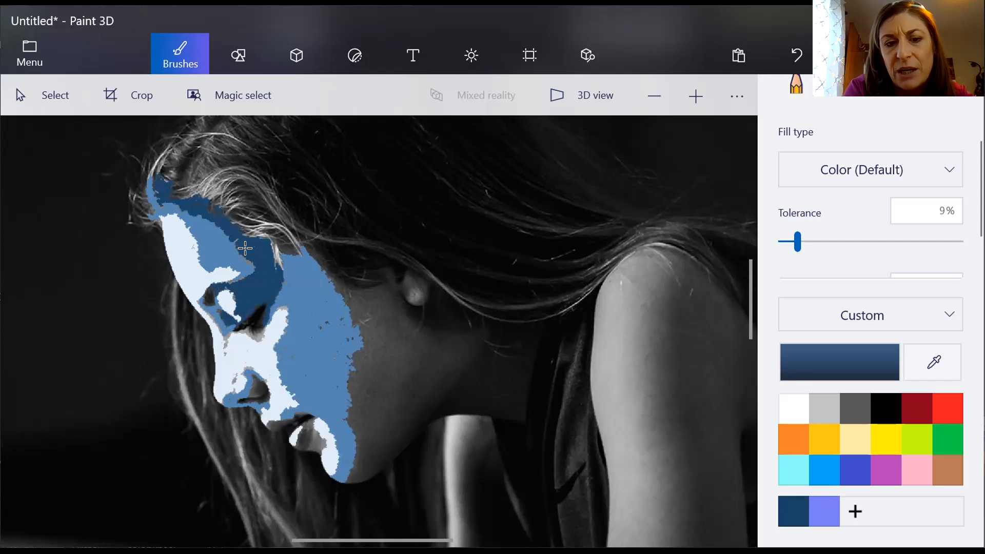
{"action": "left_click", "coordinate": [355, 314]}
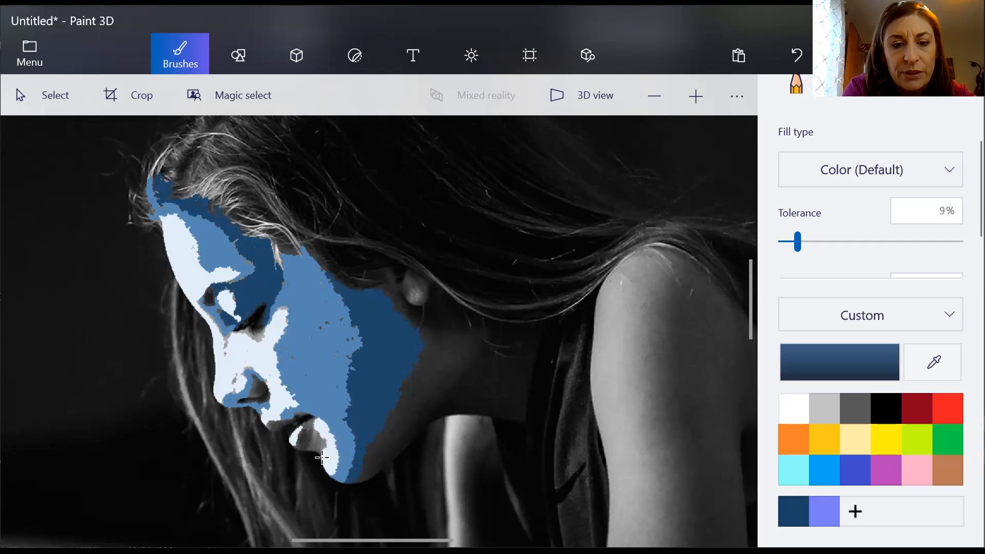
- Try filling the lower lip with dark blue at 9% tolerance, undo it, and refill the lip at 3%
{"action": "left_click", "coordinate": [299, 443]}
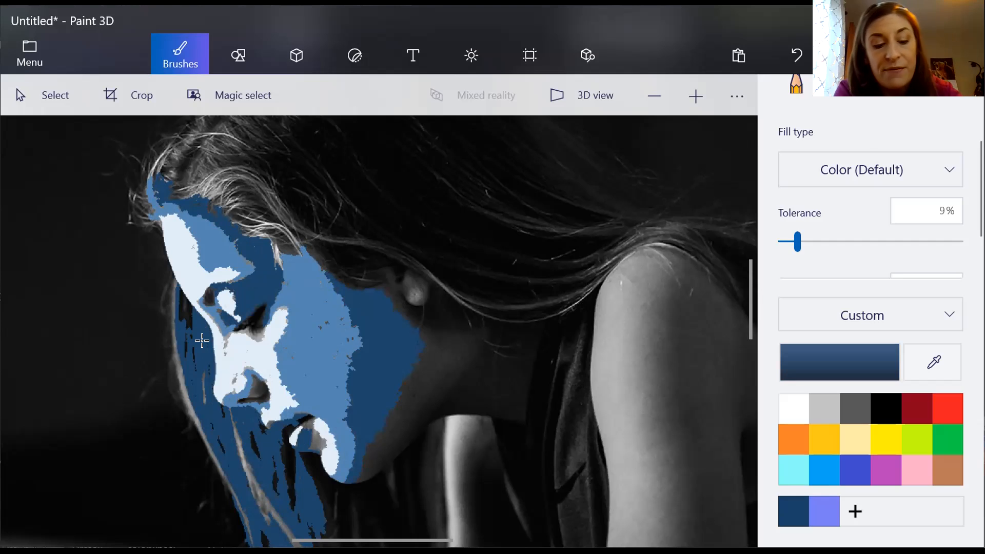
{"action": "key", "text": "ctrl+z"}
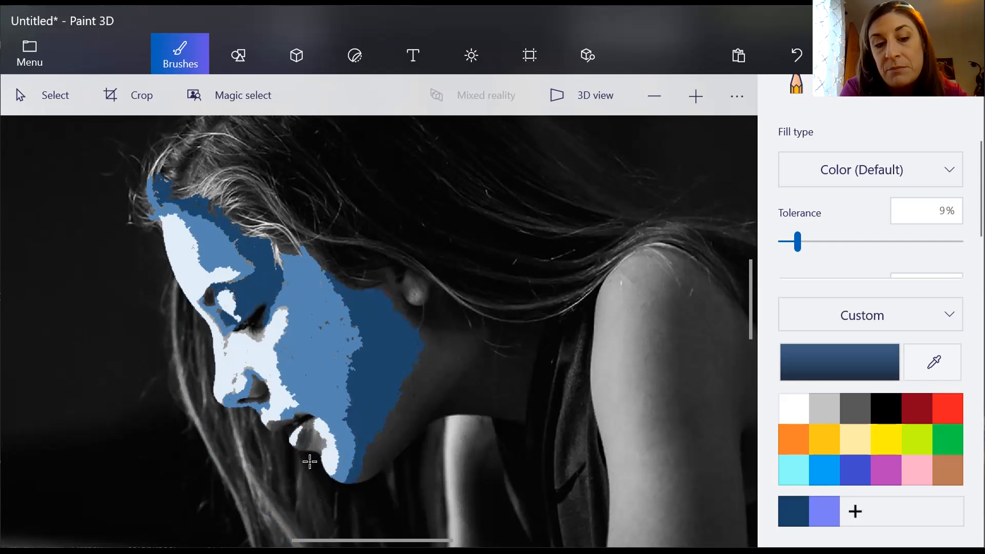
{"action": "left_click", "coordinate": [783, 242]}
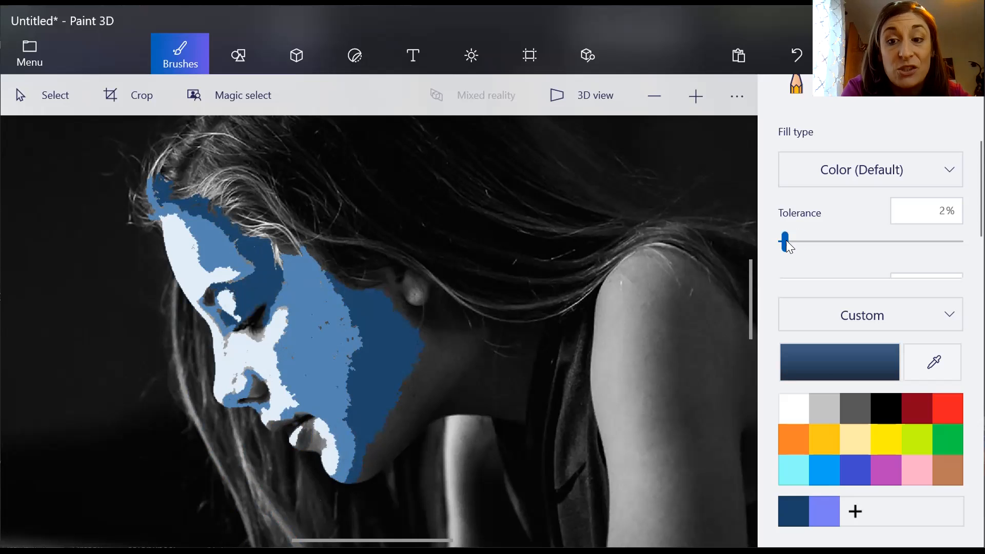
{"action": "left_click", "coordinate": [785, 241]}
{"action": "left_click_drag", "start_coordinate": [785, 241], "coordinate": [787, 240]}
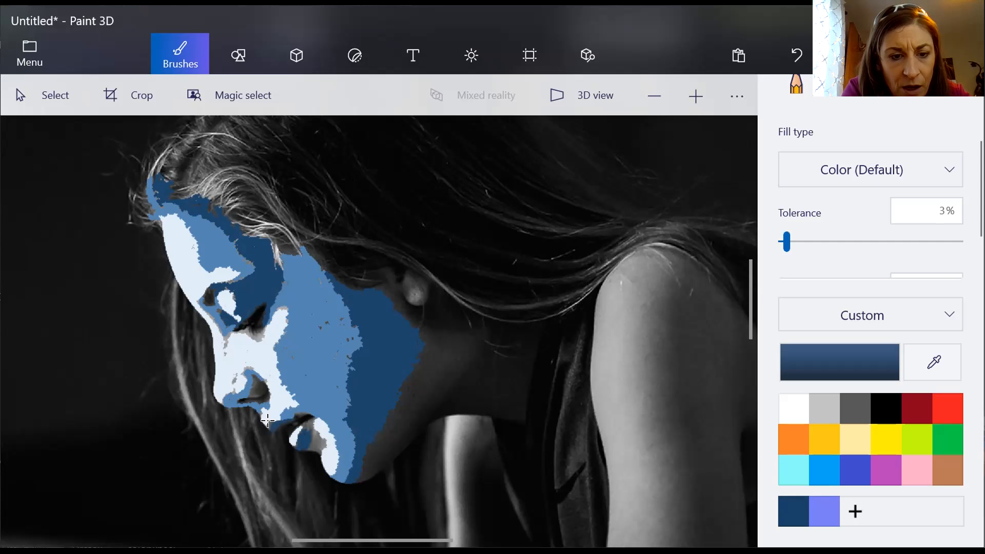
- Fill the front of the upper lip and the inner nostril edge with dark blue at 3% tolerance
{"action": "left_click", "coordinate": [685, 100]}
{"action": "left_click", "coordinate": [685, 99]}
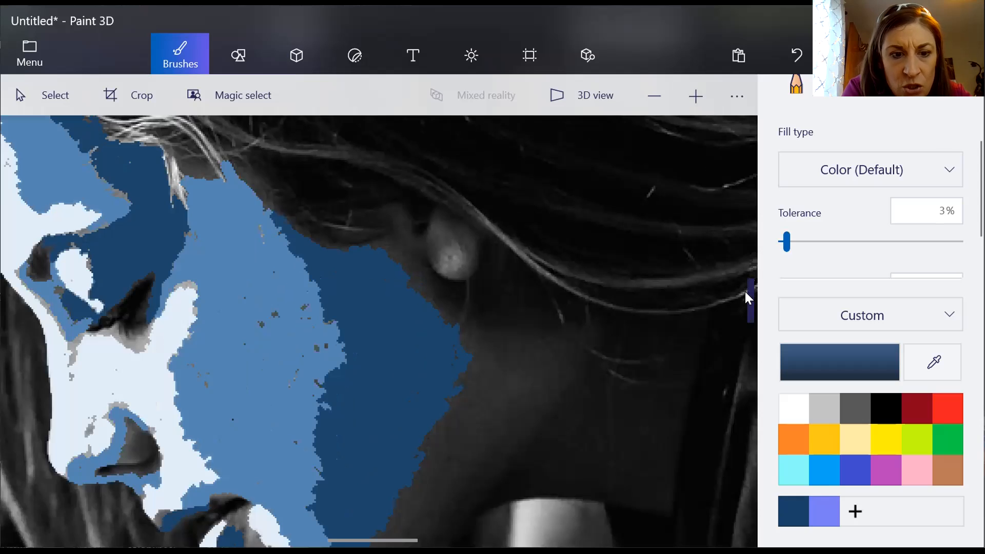
{"action": "left_click_drag", "start_coordinate": [745, 332], "coordinate": [748, 312]}
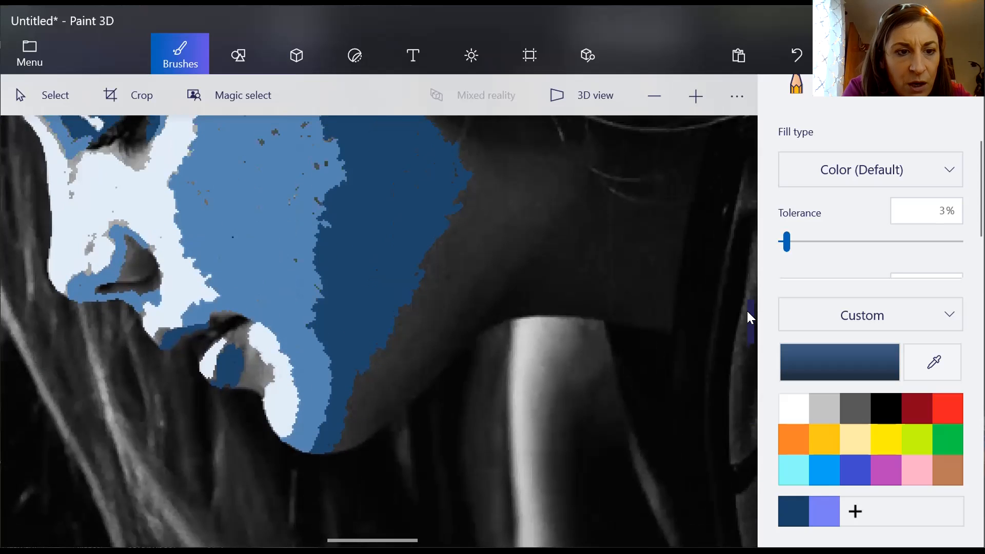
{"action": "left_click", "coordinate": [155, 336]}
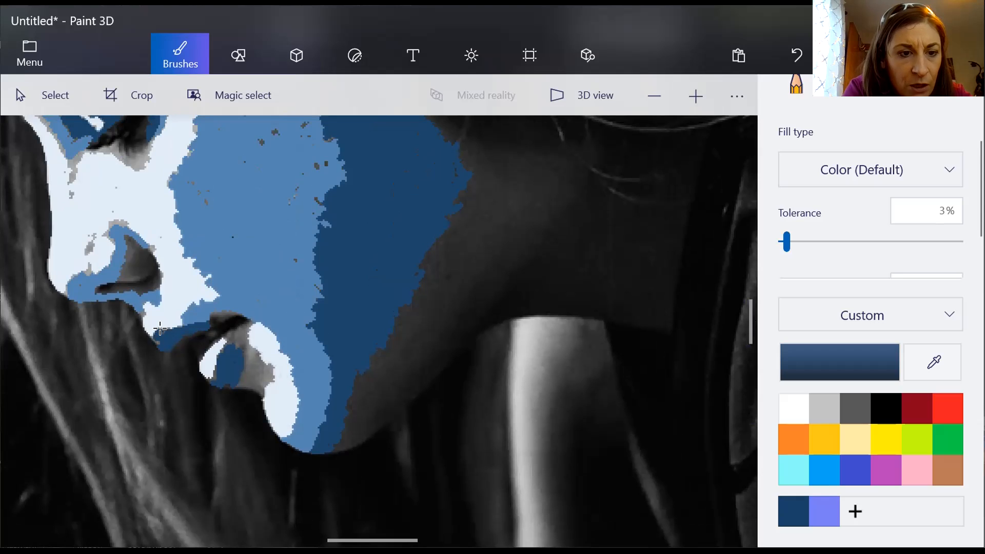
{"action": "left_click", "coordinate": [124, 276]}
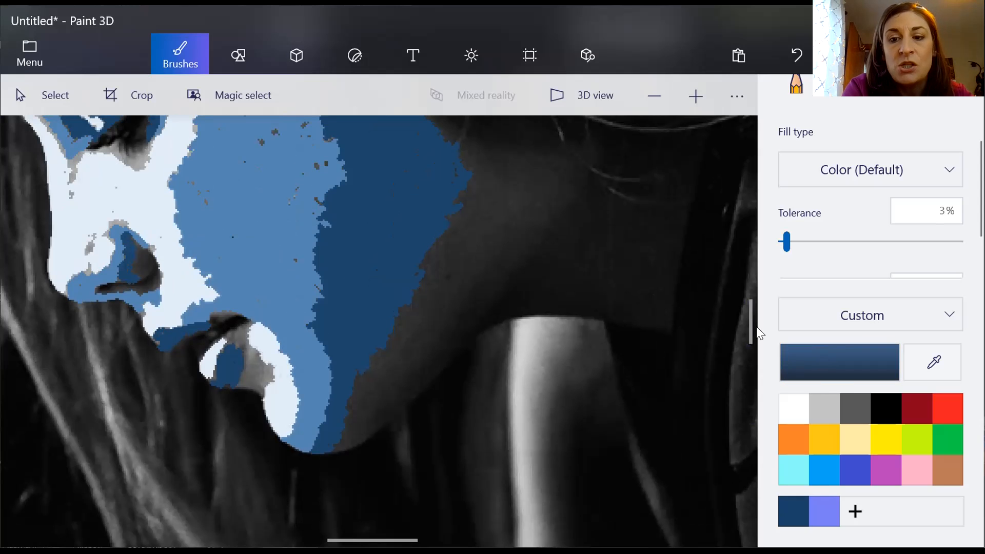
- Set the fill colour to very dark navy 05121f and fill the shadow band behind the cheek, from the ear to the jaw
{"action": "left_click_drag", "start_coordinate": [750, 325], "coordinate": [747, 303]}
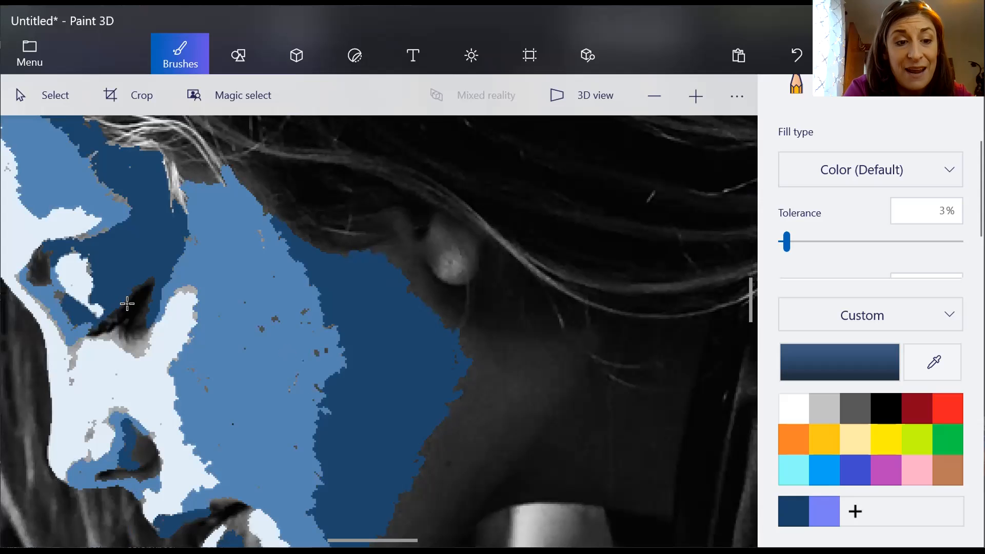
{"action": "left_click", "coordinate": [851, 356]}
{"action": "left_click", "coordinate": [503, 276]}
{"action": "left_click_drag", "start_coordinate": [529, 333], "coordinate": [529, 336]}
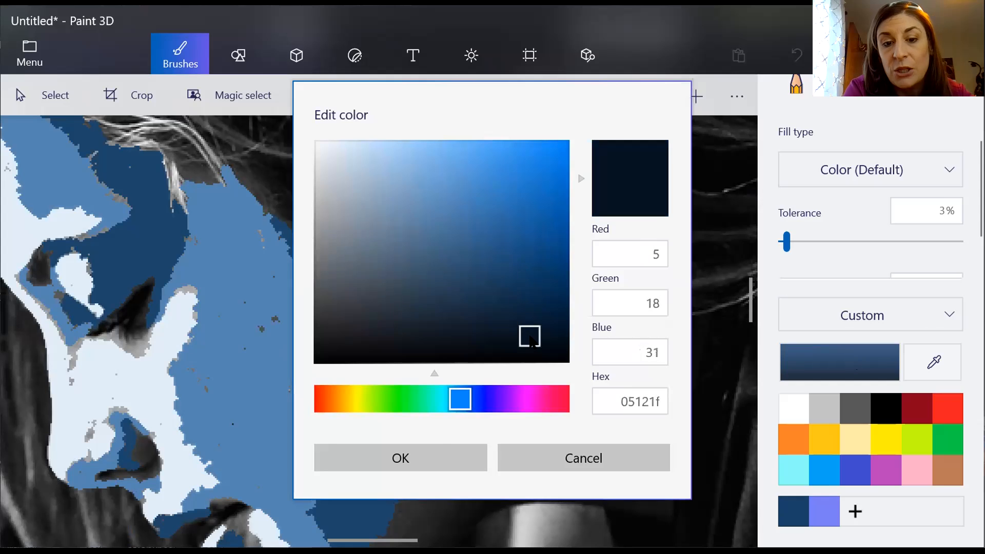
{"action": "left_click", "coordinate": [434, 455]}
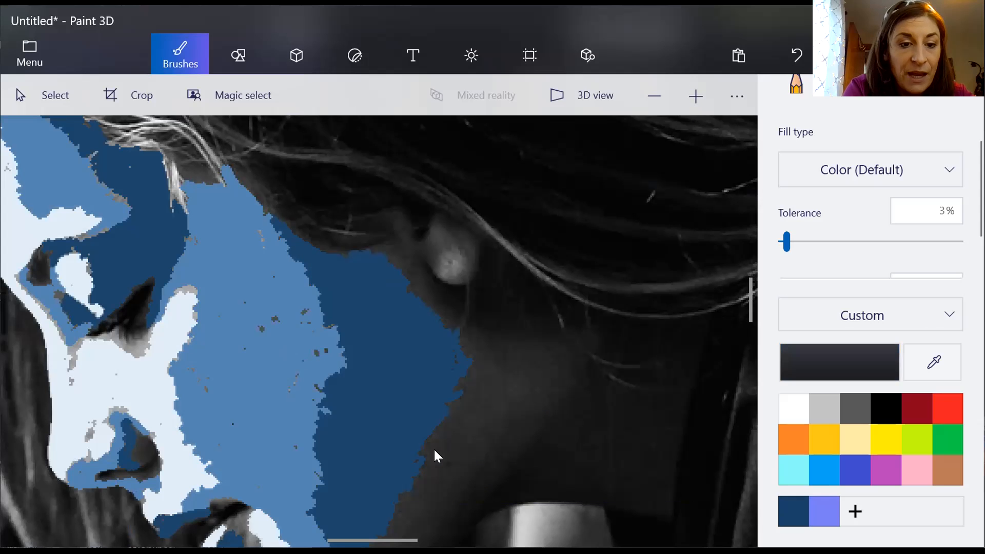
{"action": "left_click", "coordinate": [454, 426]}
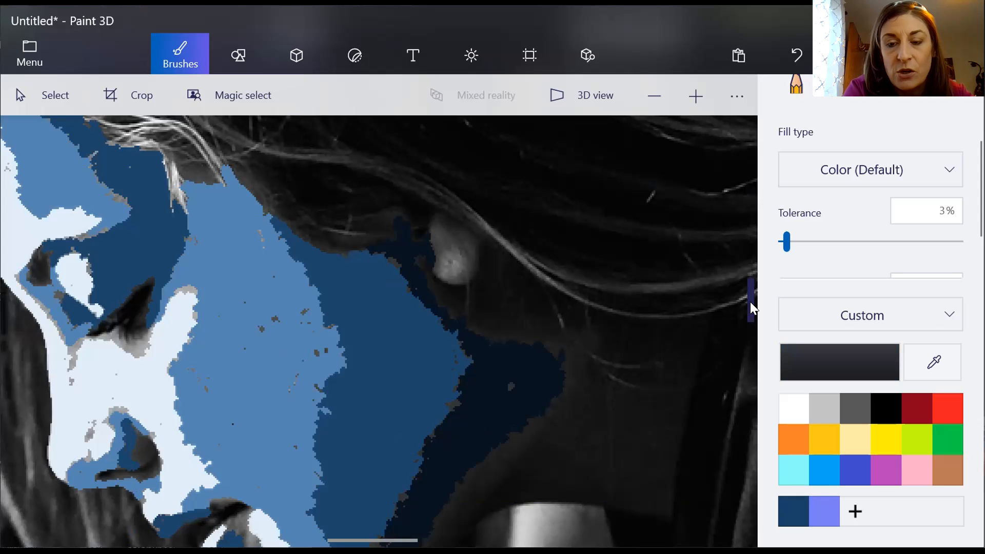
- Extend the dark navy shadow beneath the jaw and across the neck, undoing the last fill there
{"action": "left_click_drag", "start_coordinate": [749, 301], "coordinate": [750, 334]}
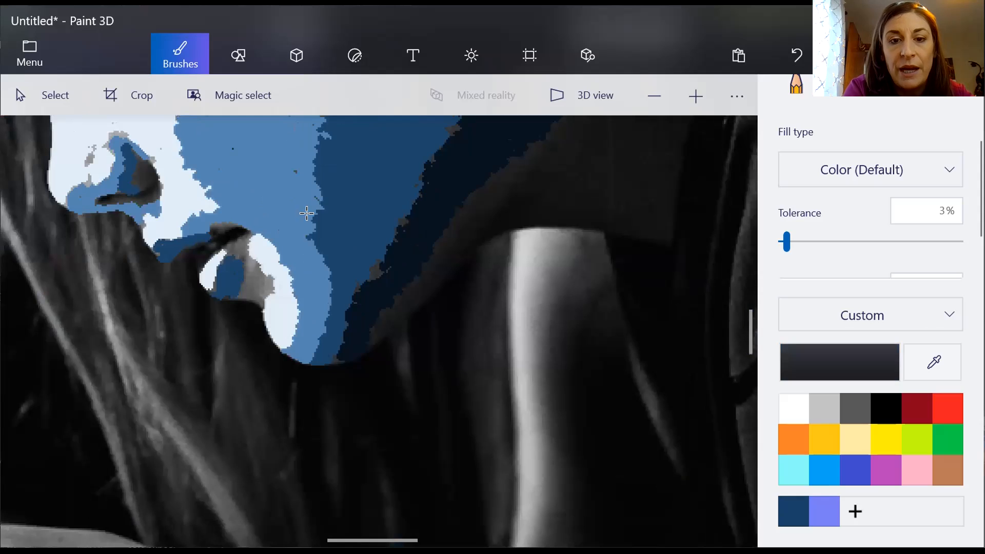
{"action": "left_click", "coordinate": [449, 231]}
{"action": "left_click", "coordinate": [450, 248]}
{"action": "key", "text": "ctrl+z"}
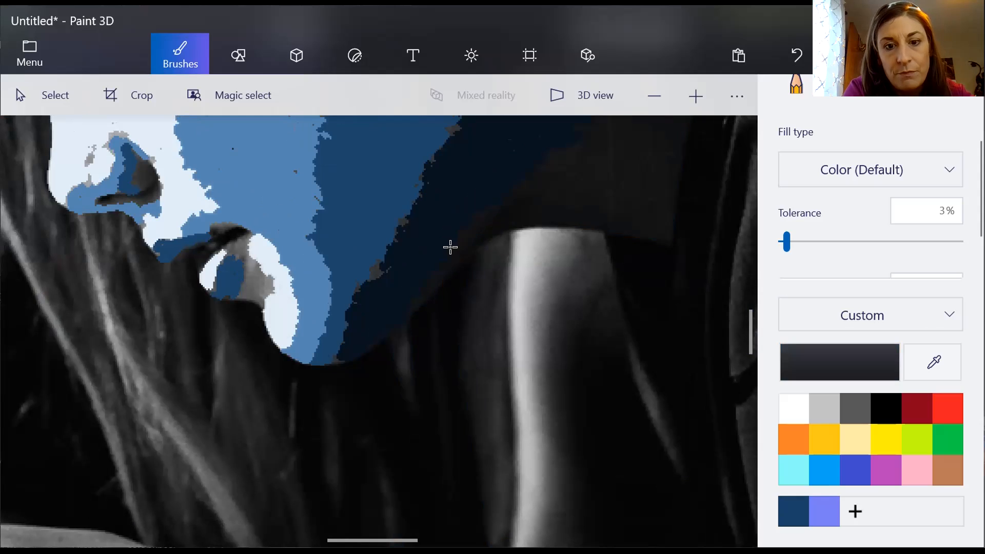
{"action": "left_click_drag", "start_coordinate": [746, 336], "coordinate": [746, 304]}
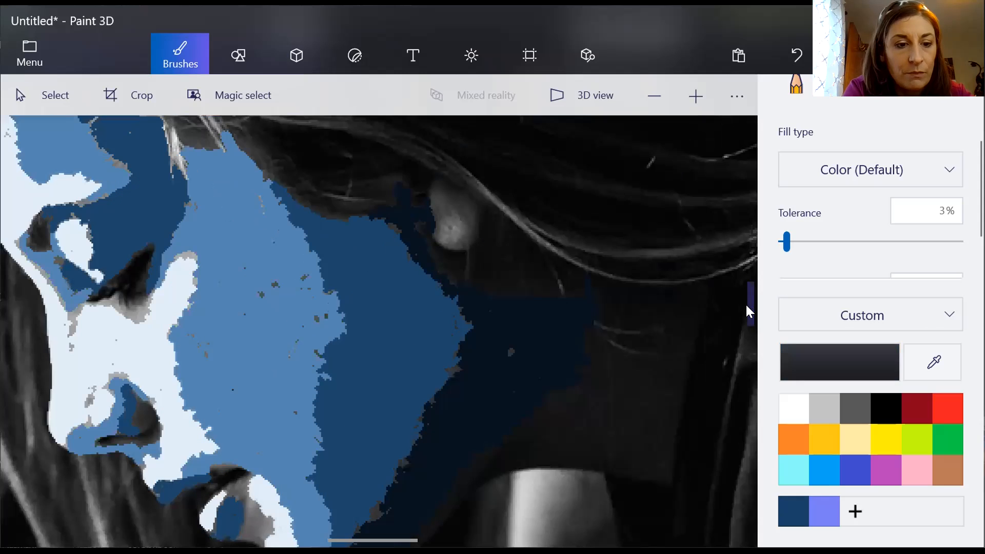
- Fill the nostril, its lower edge and the dark inner corner beside the eye with very dark navy at 3% tolerance
{"action": "left_click", "coordinate": [143, 417]}
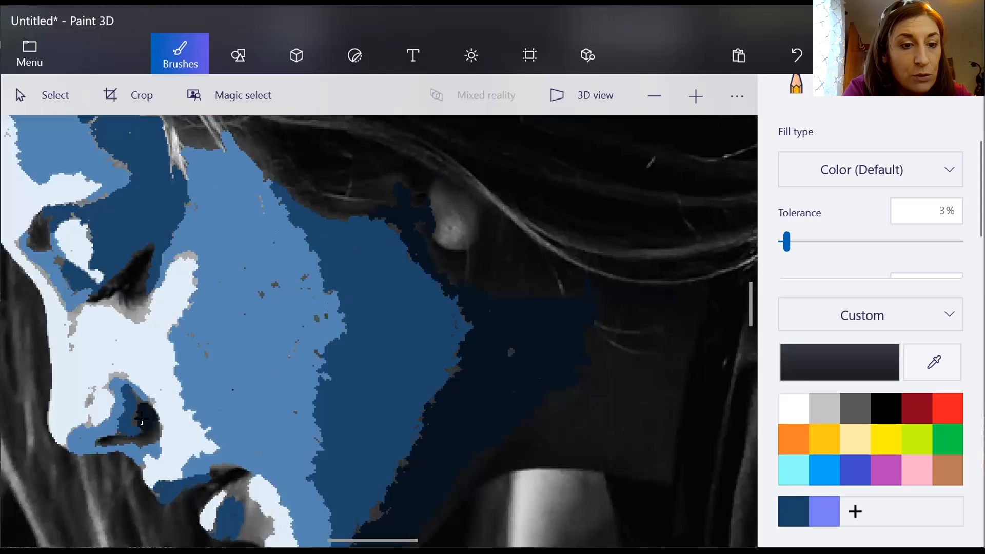
{"action": "left_click", "coordinate": [107, 440]}
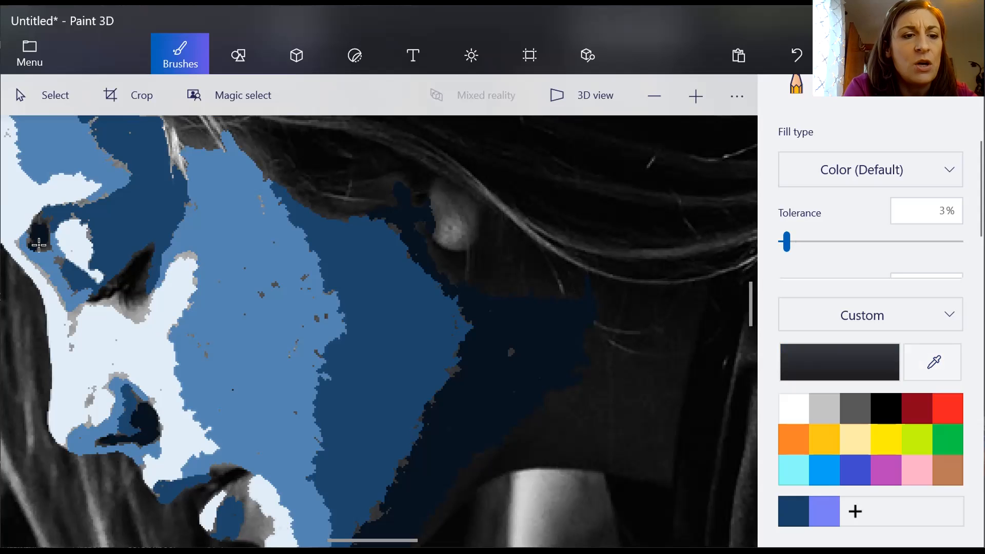
{"action": "left_click", "coordinate": [39, 245]}
{"action": "left_click", "coordinate": [42, 245]}
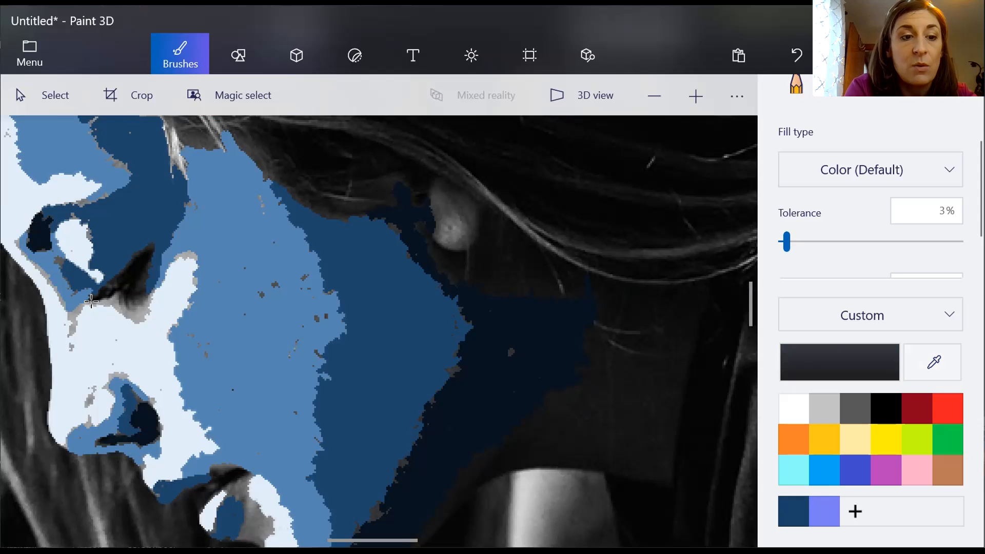
- Switch the fill colour to black, set the tolerance to 5%, and fill the dark eyelashes
{"action": "left_click", "coordinate": [915, 357]}
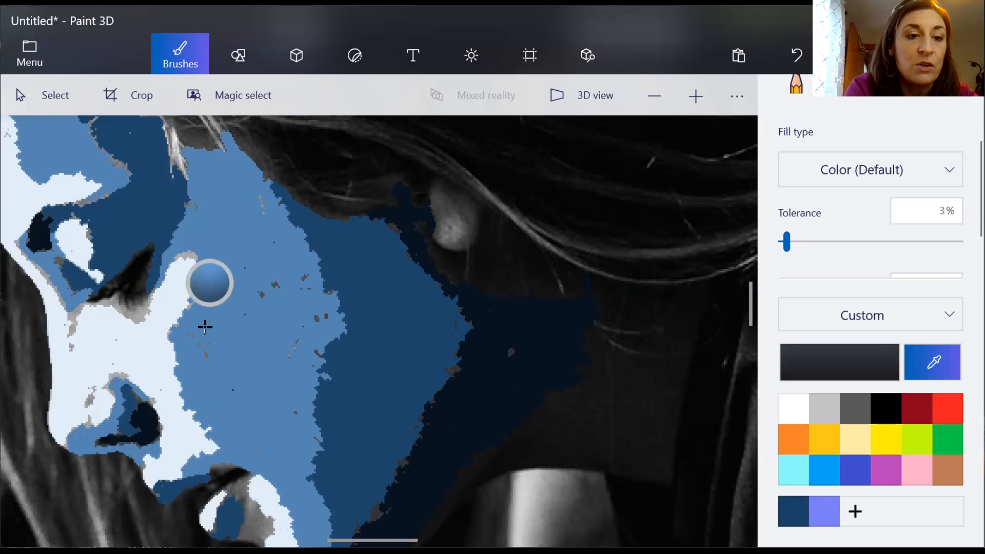
{"action": "left_click", "coordinate": [190, 242]}
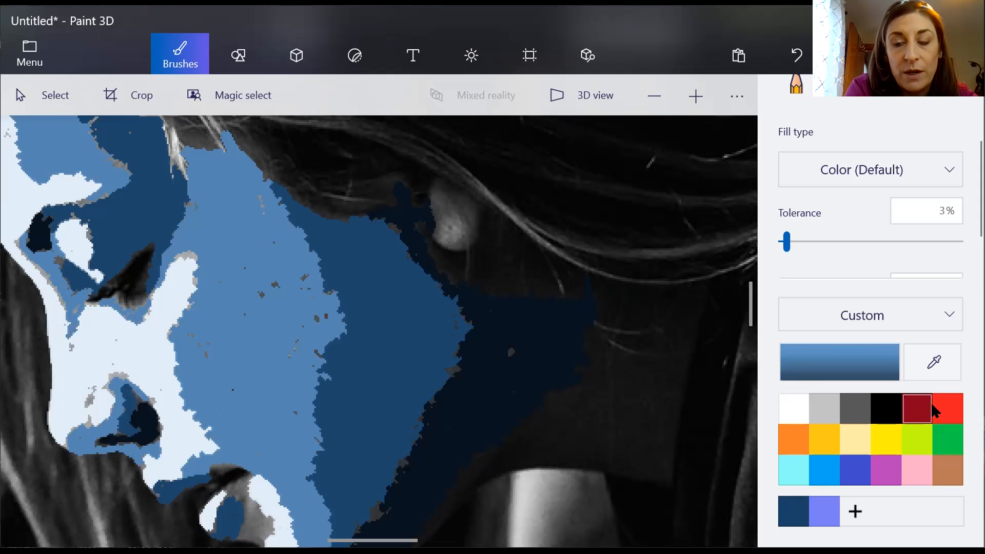
{"action": "left_click", "coordinate": [882, 410]}
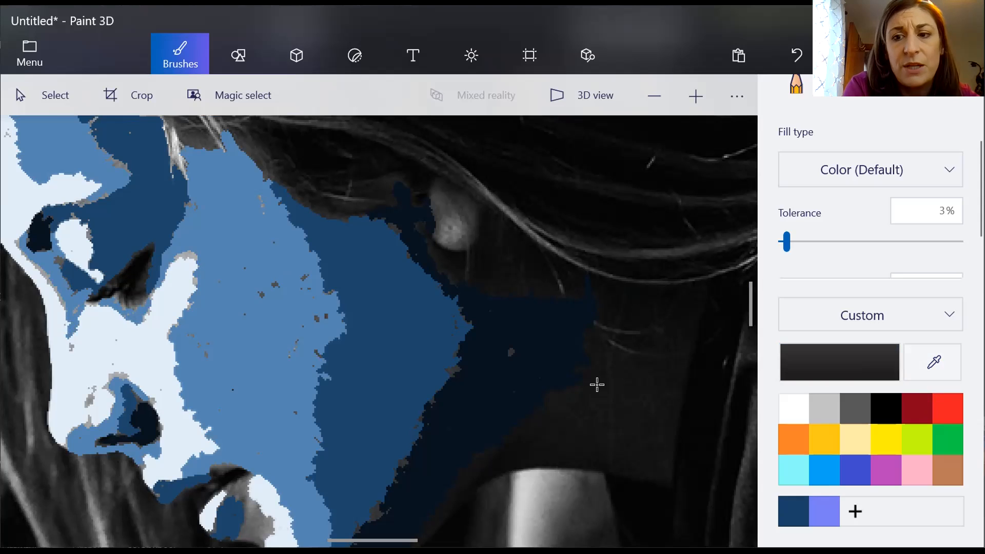
{"action": "left_click_drag", "start_coordinate": [799, 243], "coordinate": [790, 243]}
{"action": "left_click", "coordinate": [126, 276]}
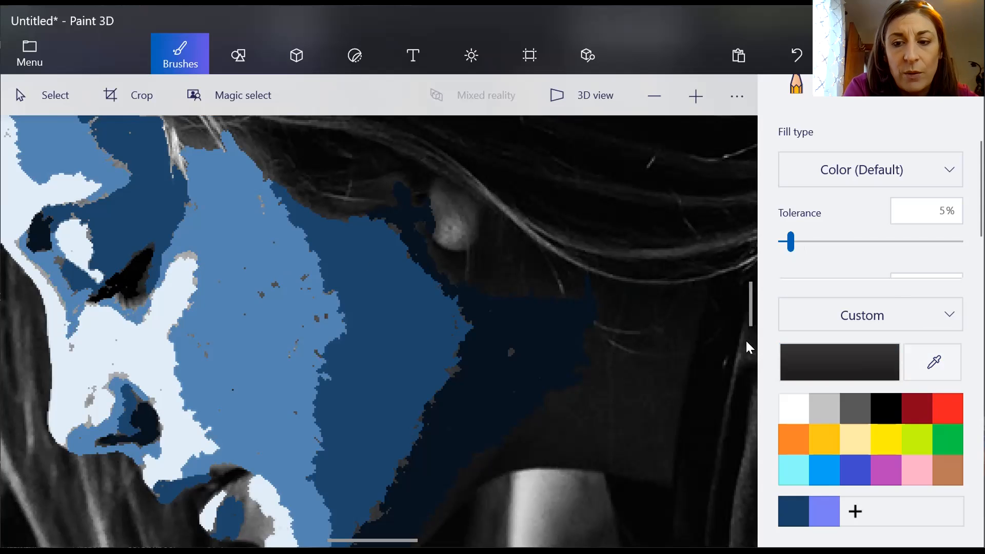
- Try filling the neck shadow below the jaw with black at 5% and 2% tolerance, undoing each fill
{"action": "left_click_drag", "start_coordinate": [748, 344], "coordinate": [742, 322]}
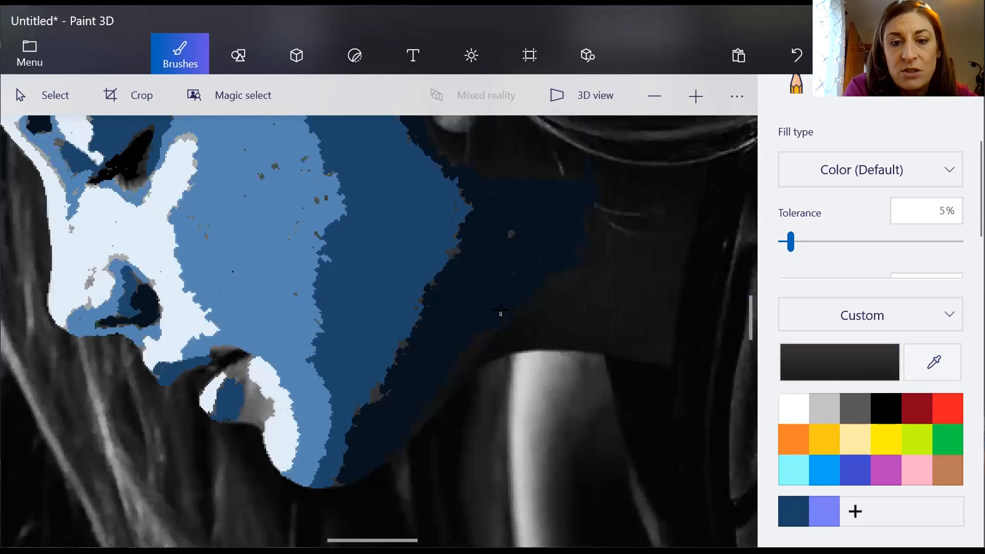
{"action": "left_click", "coordinate": [497, 338]}
{"action": "key", "text": "ctrl+z"}
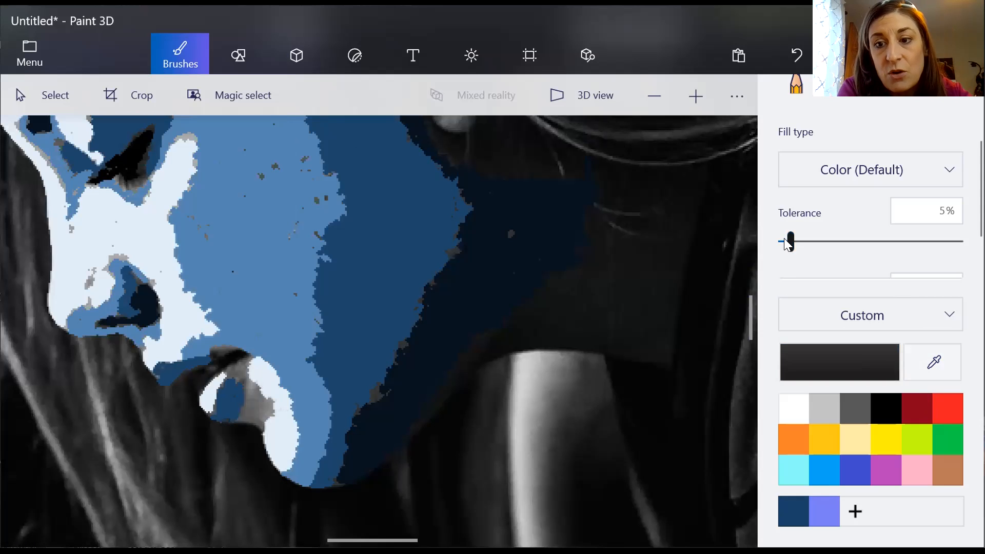
{"action": "left_click_drag", "start_coordinate": [788, 244], "coordinate": [784, 242]}
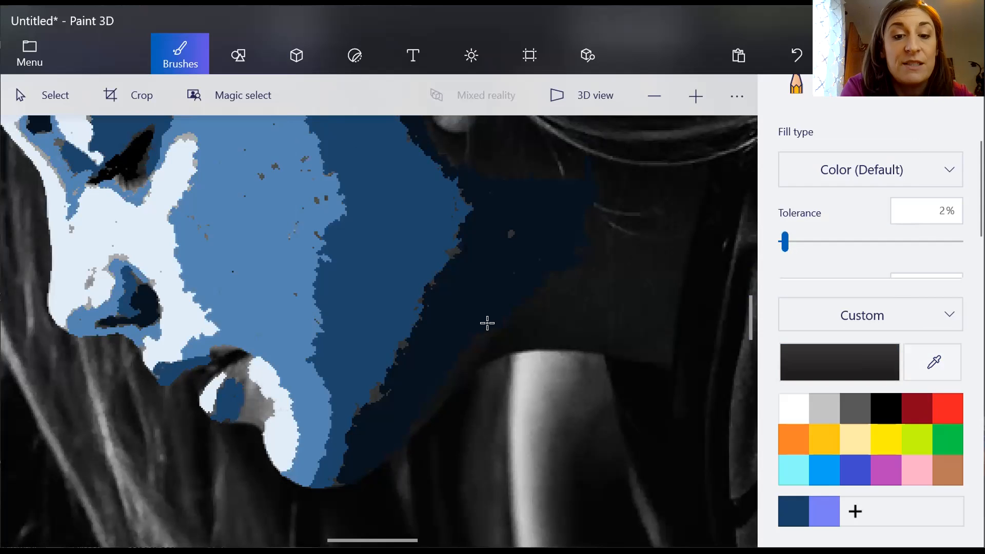
{"action": "left_click", "coordinate": [487, 343]}
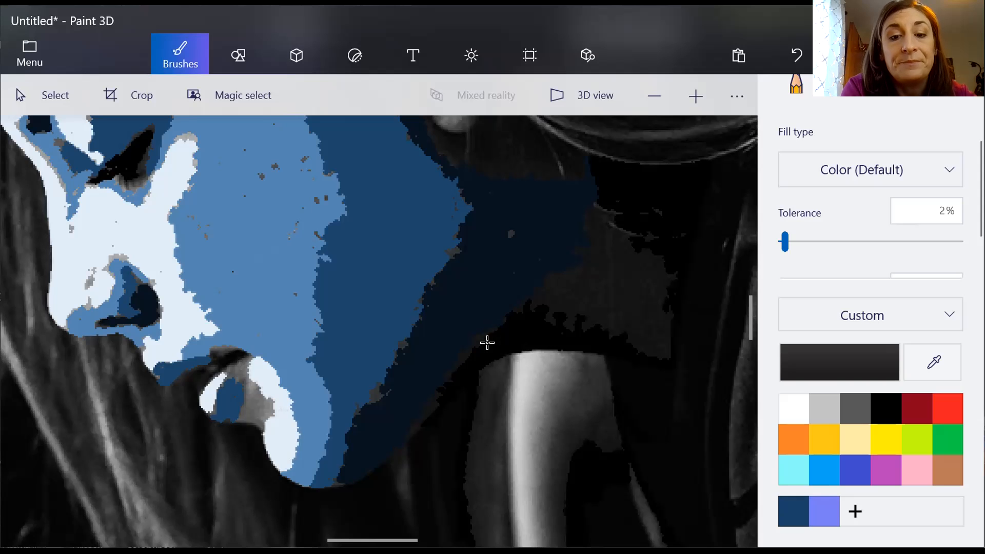
{"action": "key", "text": "ctrl+z"}
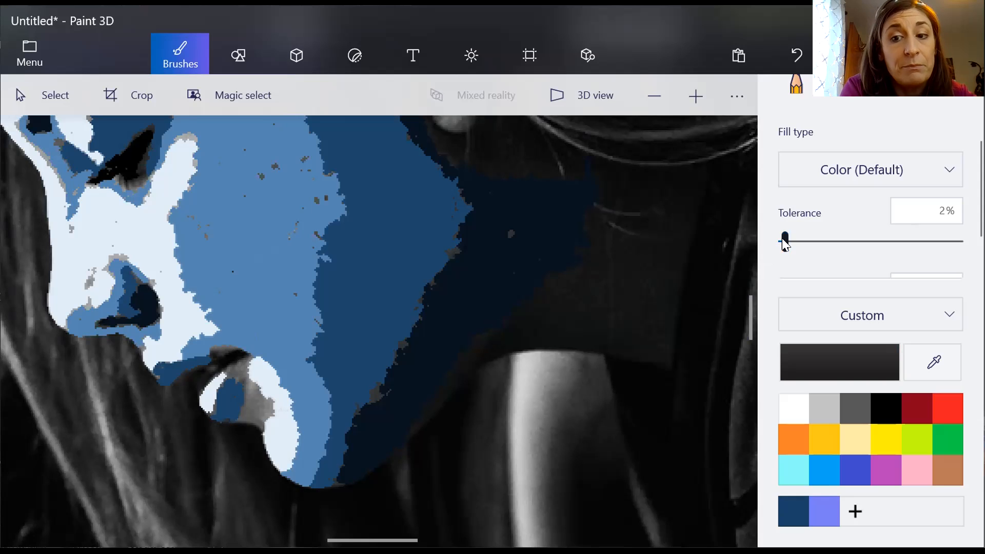
- Set the tolerance to 1% and fill the neck area between the jaw shadow and the hair with black, patch by patch
{"action": "left_click_drag", "start_coordinate": [783, 238], "coordinate": [781, 244]}
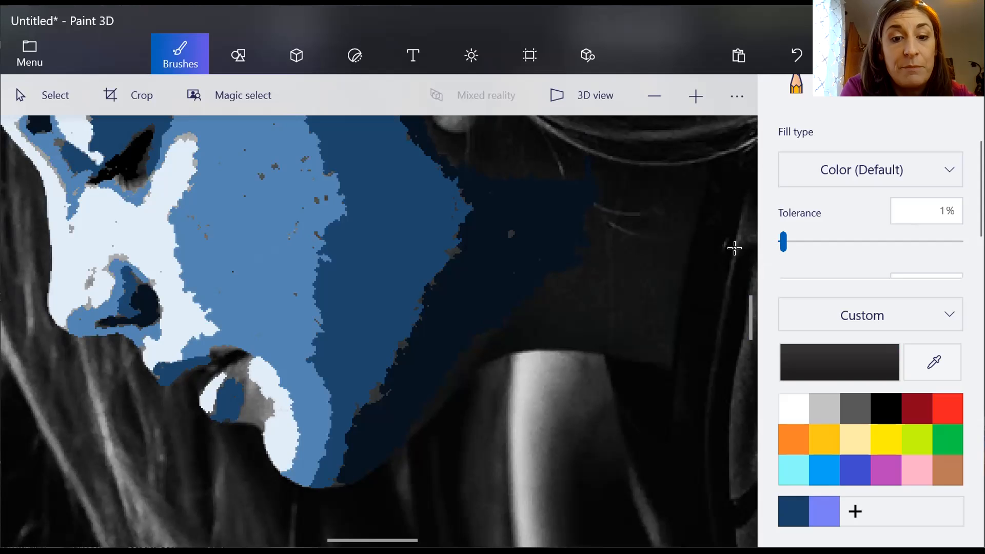
{"action": "left_click", "coordinate": [494, 334]}
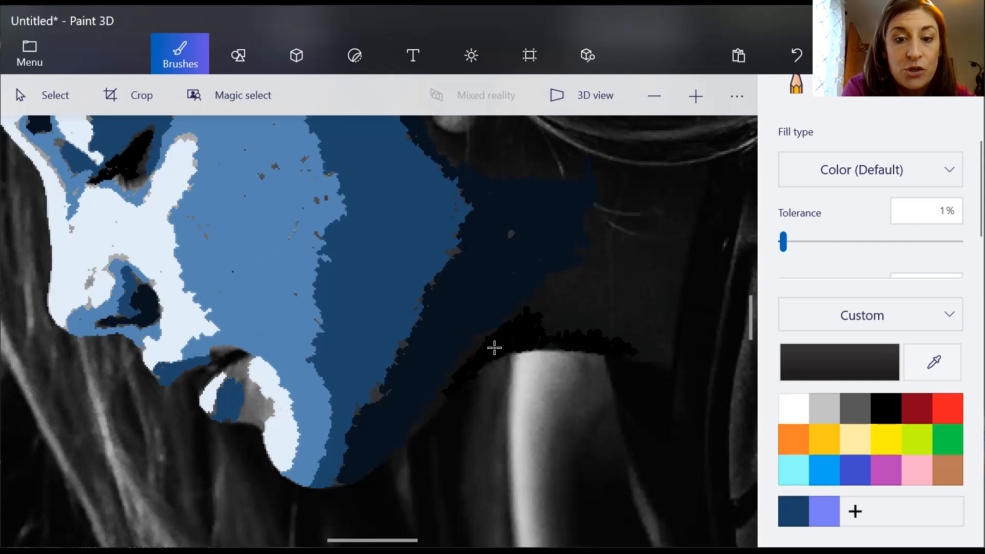
{"action": "left_click", "coordinate": [556, 318]}
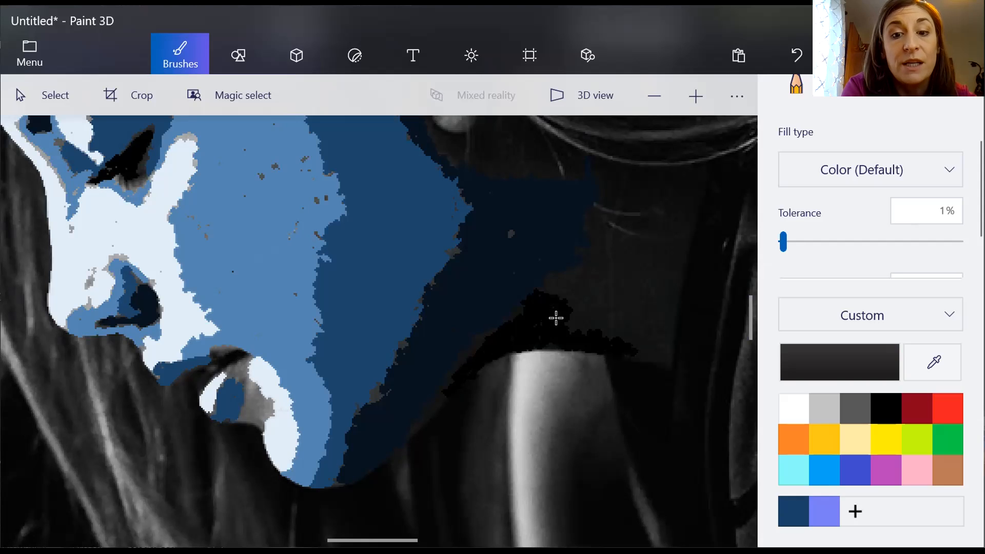
{"action": "left_click", "coordinate": [563, 285]}
{"action": "left_click", "coordinate": [574, 317]}
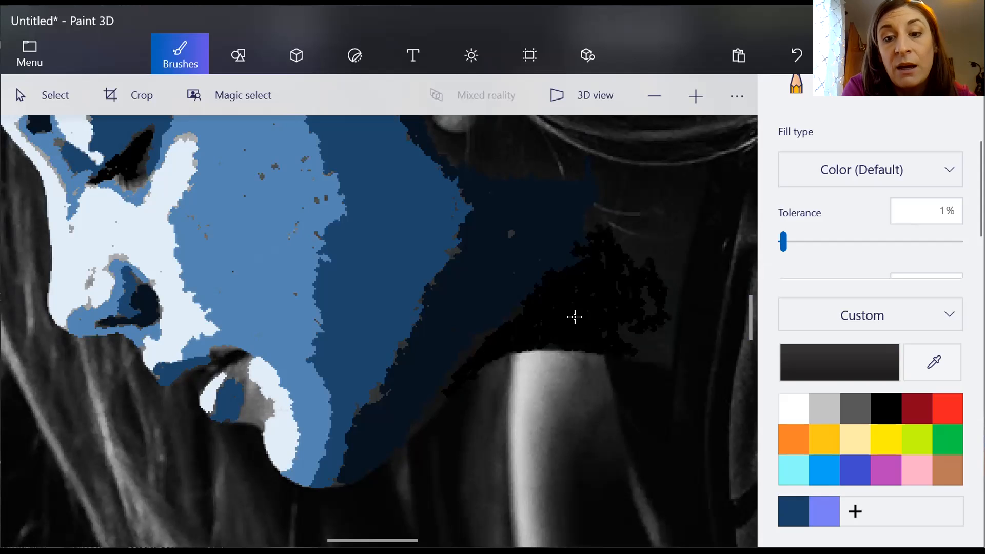
{"action": "left_click", "coordinate": [646, 349]}
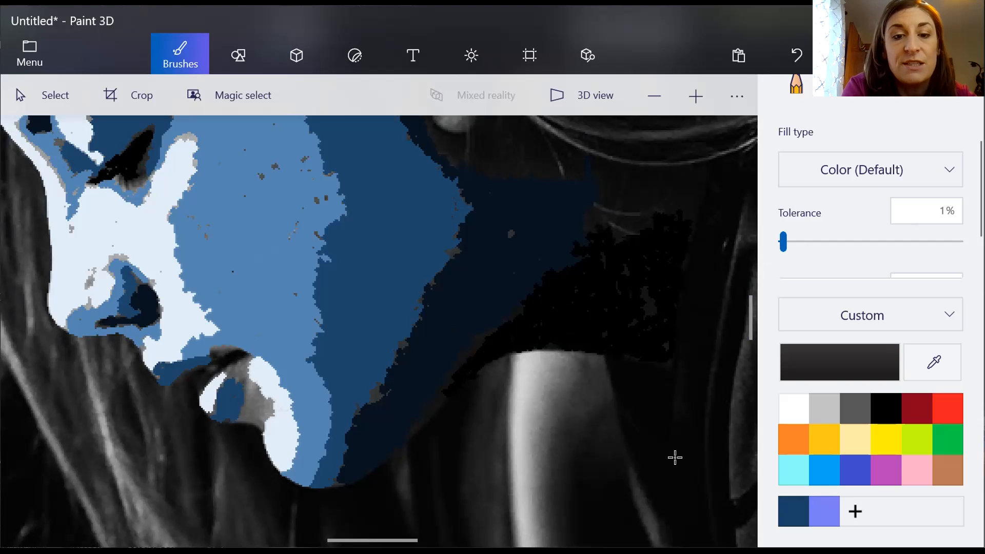
- Sample the dark navy from the jaw shadow and fill the stray specks and rough edges around that shadow
{"action": "left_click", "coordinate": [935, 366]}
{"action": "left_click", "coordinate": [451, 303]}
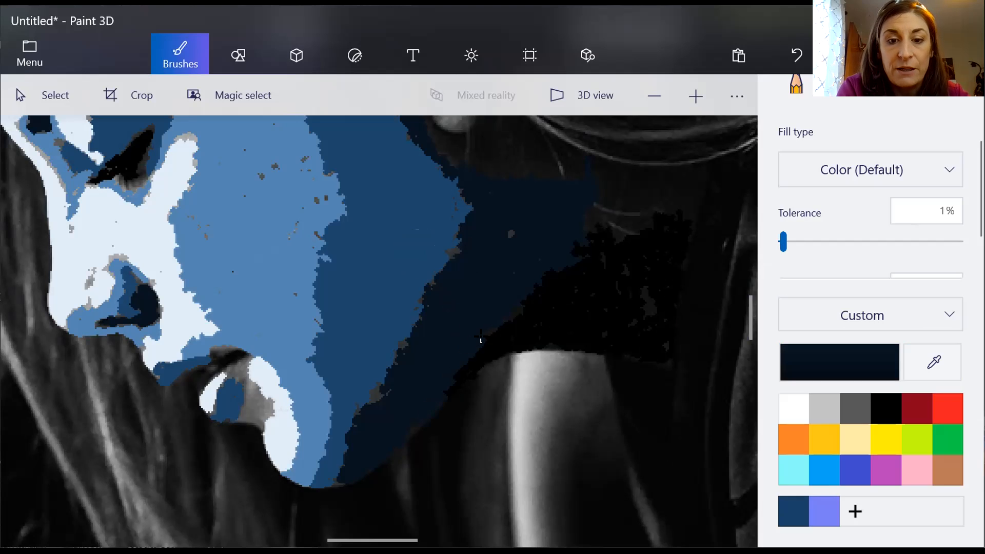
{"action": "left_click", "coordinate": [508, 231]}
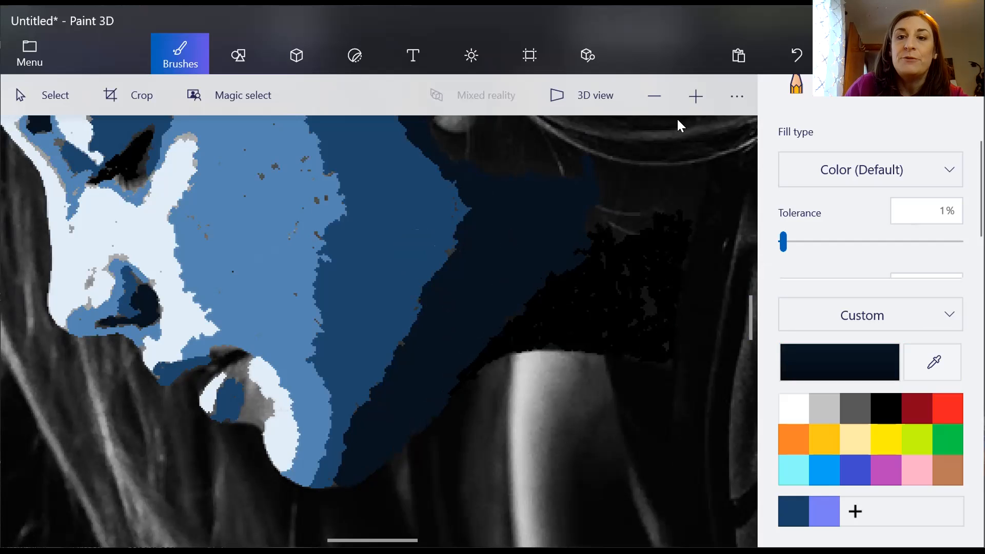
- Sample the medium blue from the face, set the tolerance to 5%, and fill the remaining grey patch on the lower lip
{"action": "left_click", "coordinate": [655, 104]}
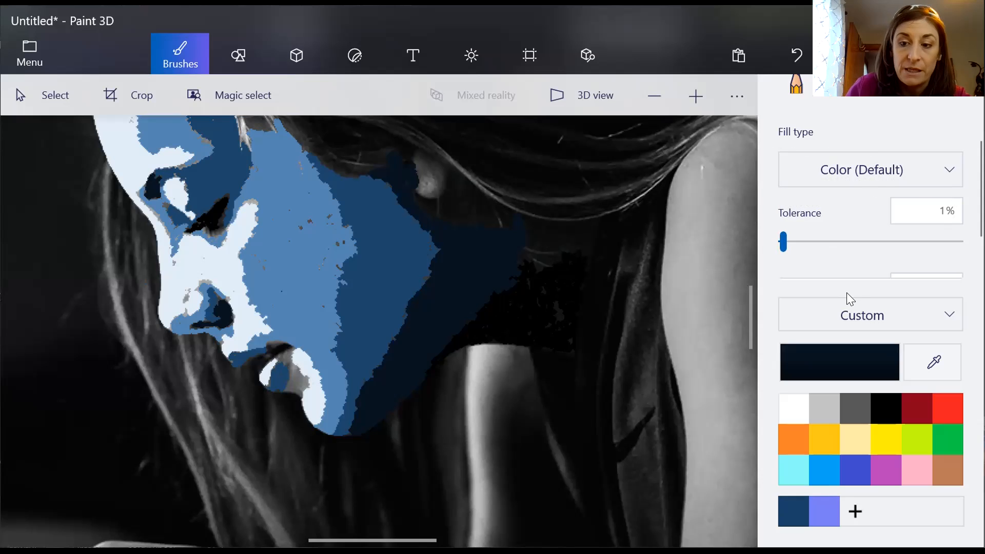
{"action": "left_click", "coordinate": [637, 90]}
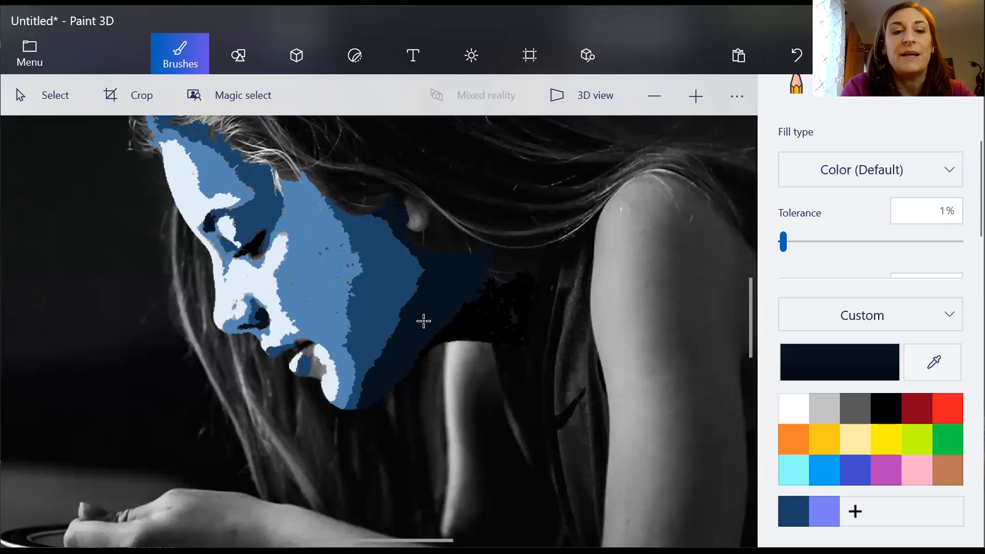
{"action": "left_click", "coordinate": [933, 361]}
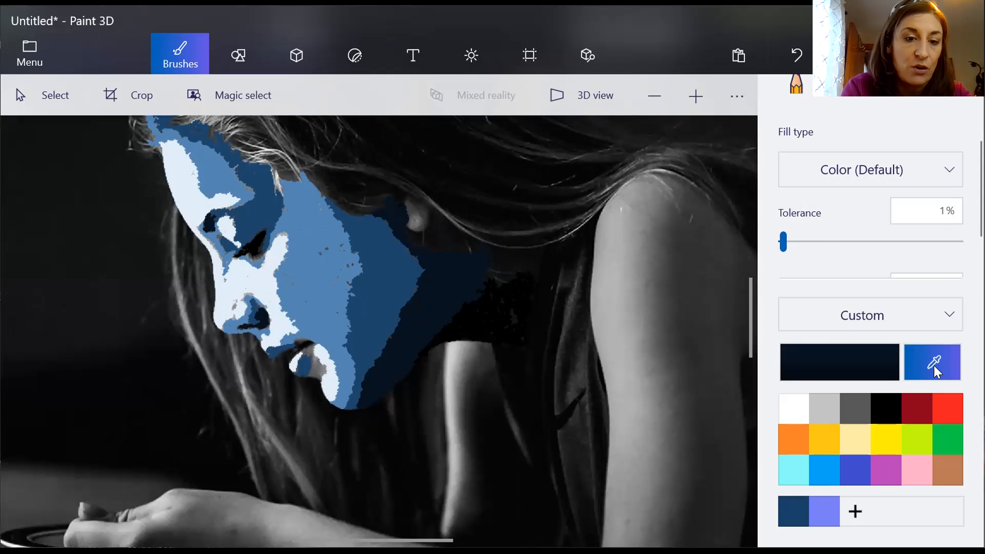
{"action": "left_click", "coordinate": [338, 359]}
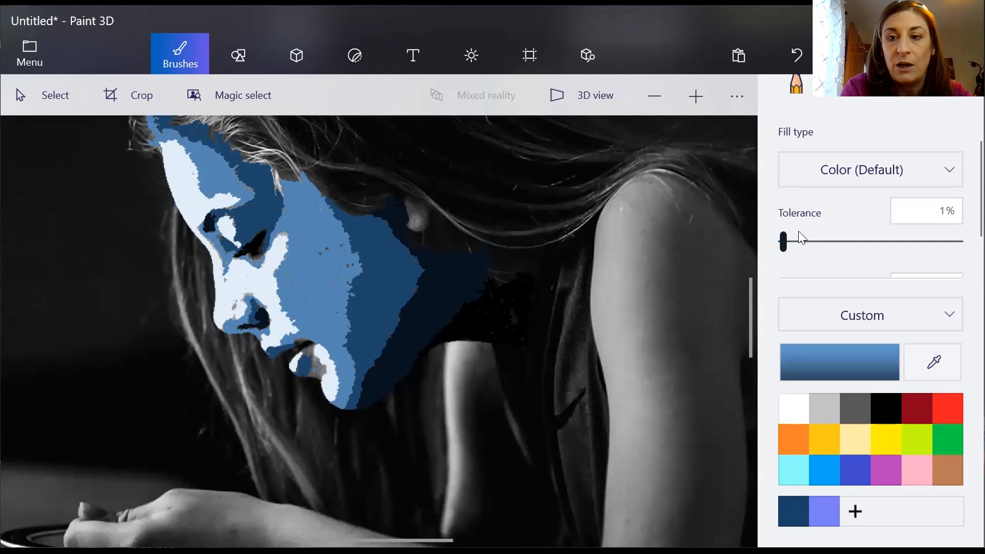
{"action": "left_click", "coordinate": [790, 241]}
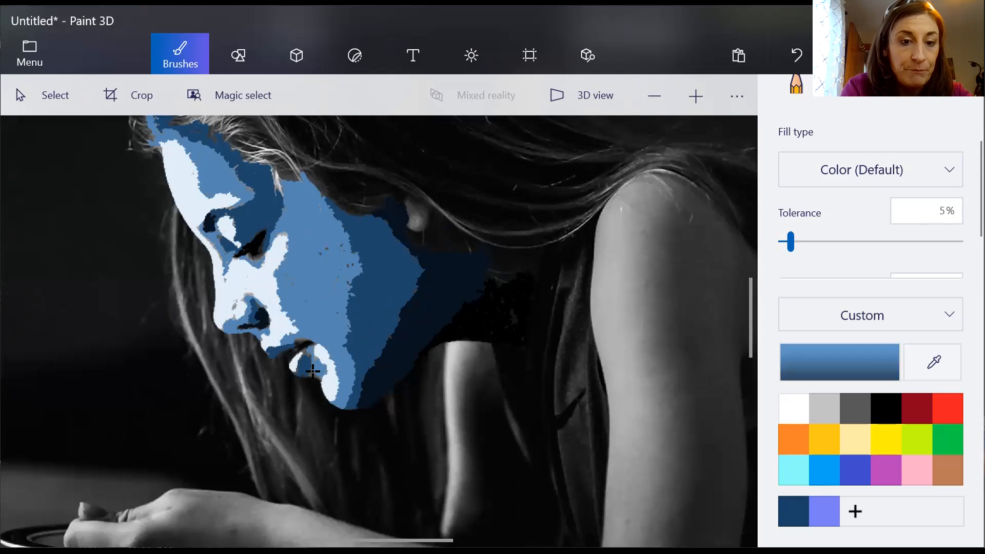
{"action": "left_click", "coordinate": [309, 367]}
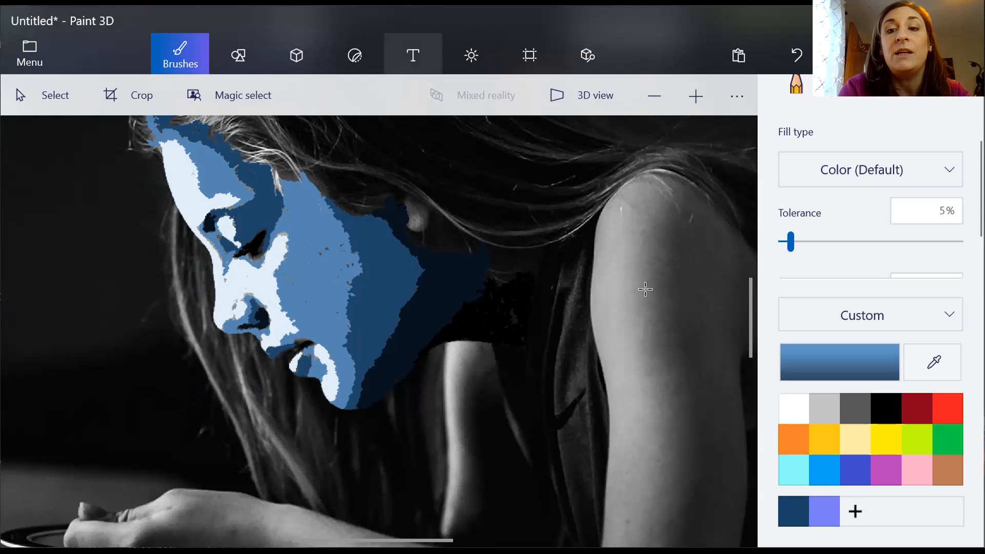
{"action": "scroll", "coordinate": [746, 344], "scroll_direction": "up", "scroll_amount": 3}
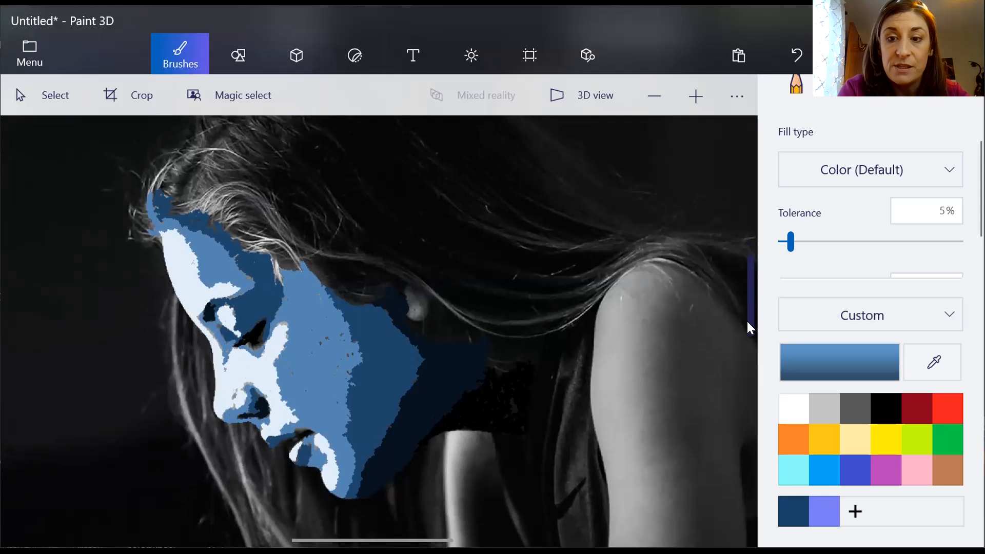
{"action": "scroll", "coordinate": [748, 333], "scroll_direction": "down", "scroll_amount": 4}
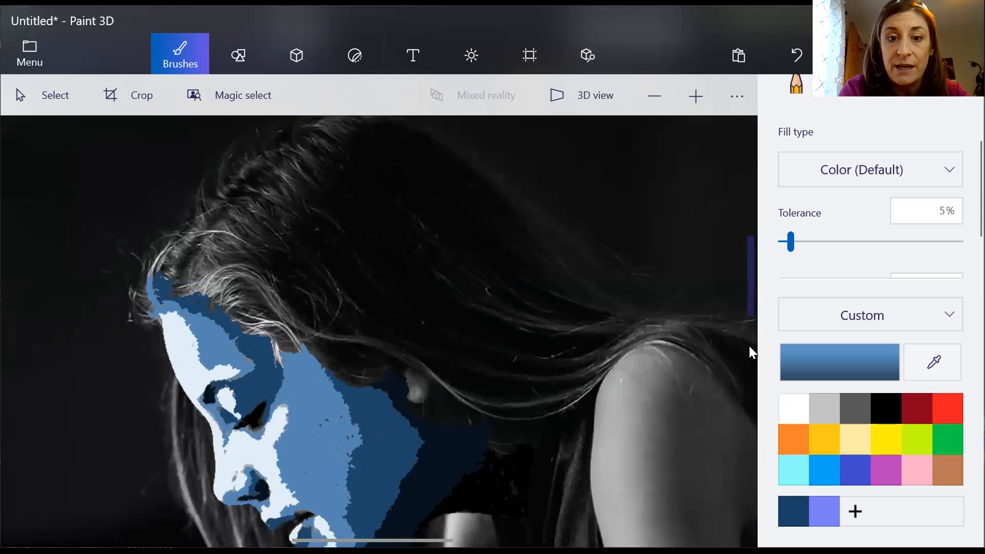